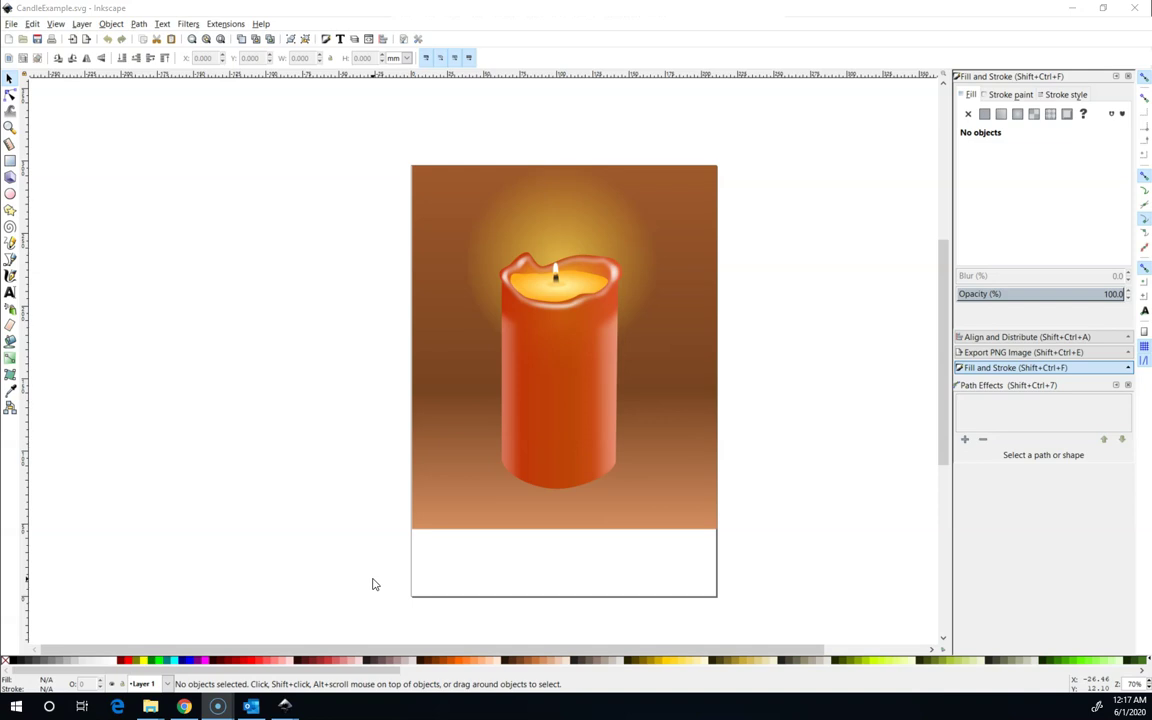
Inspect the candle drawing's glow circle, background rectangle and side highlight strip.
click(368, 577)
scroll(625, 267, up, 1)
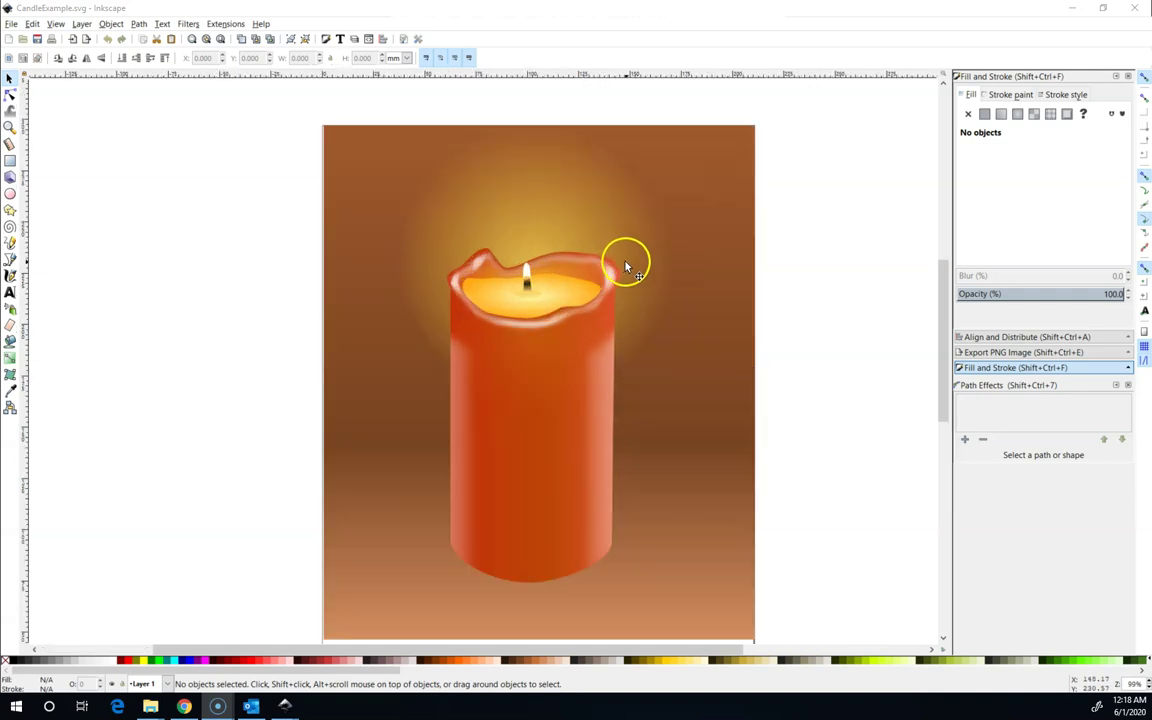
click(516, 222)
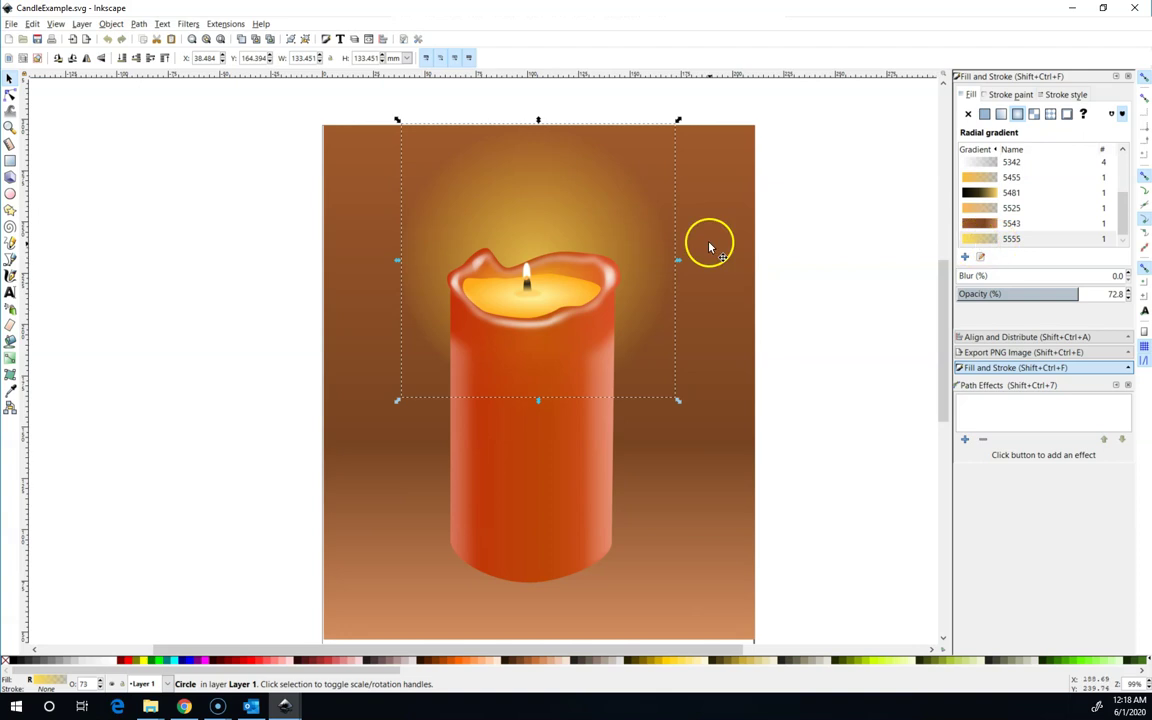
click(725, 298)
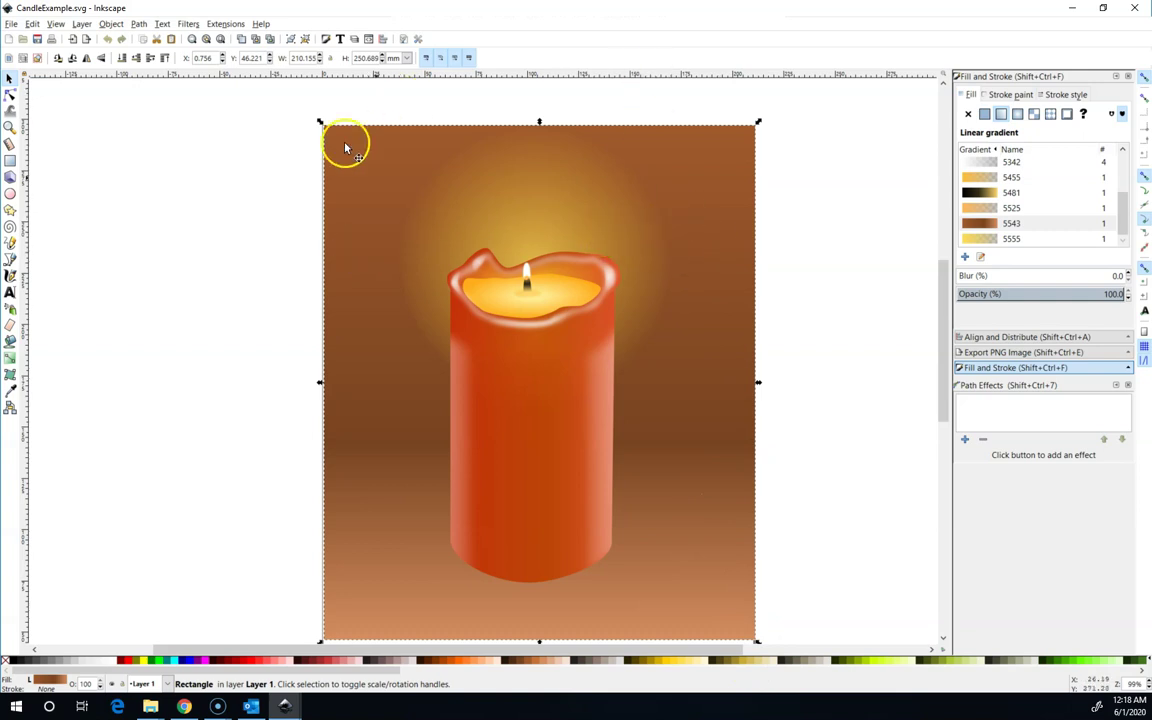
drag(465, 234, 231, 256)
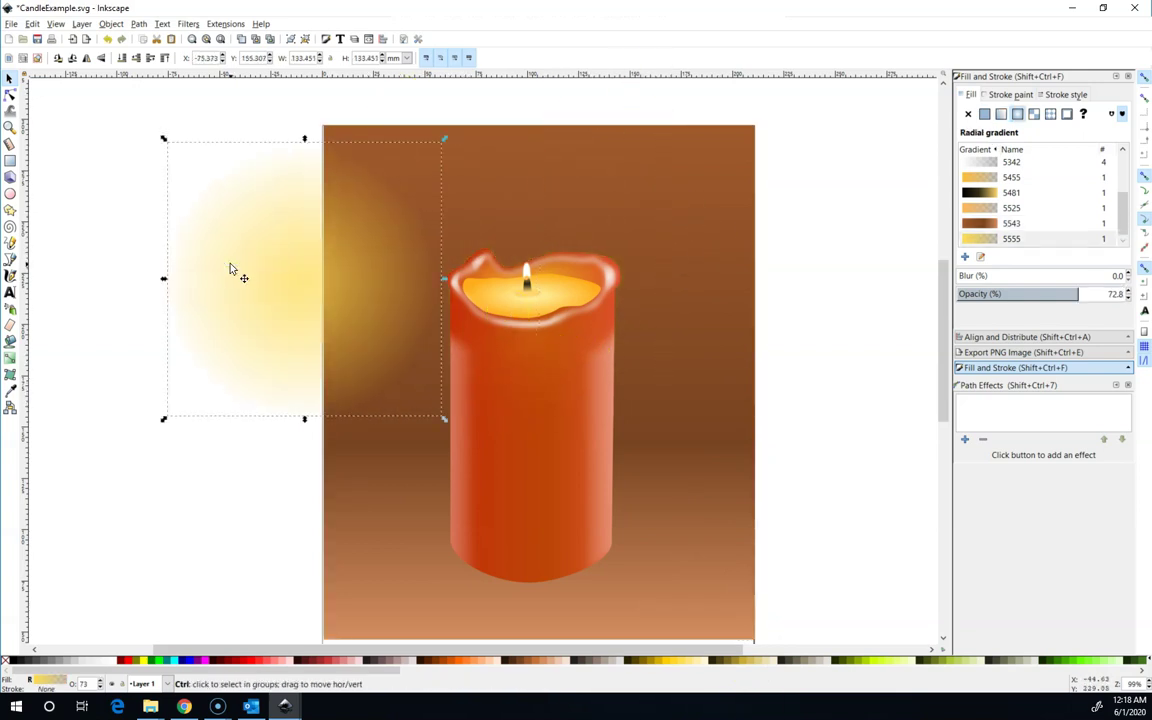
key(ctrl+z)
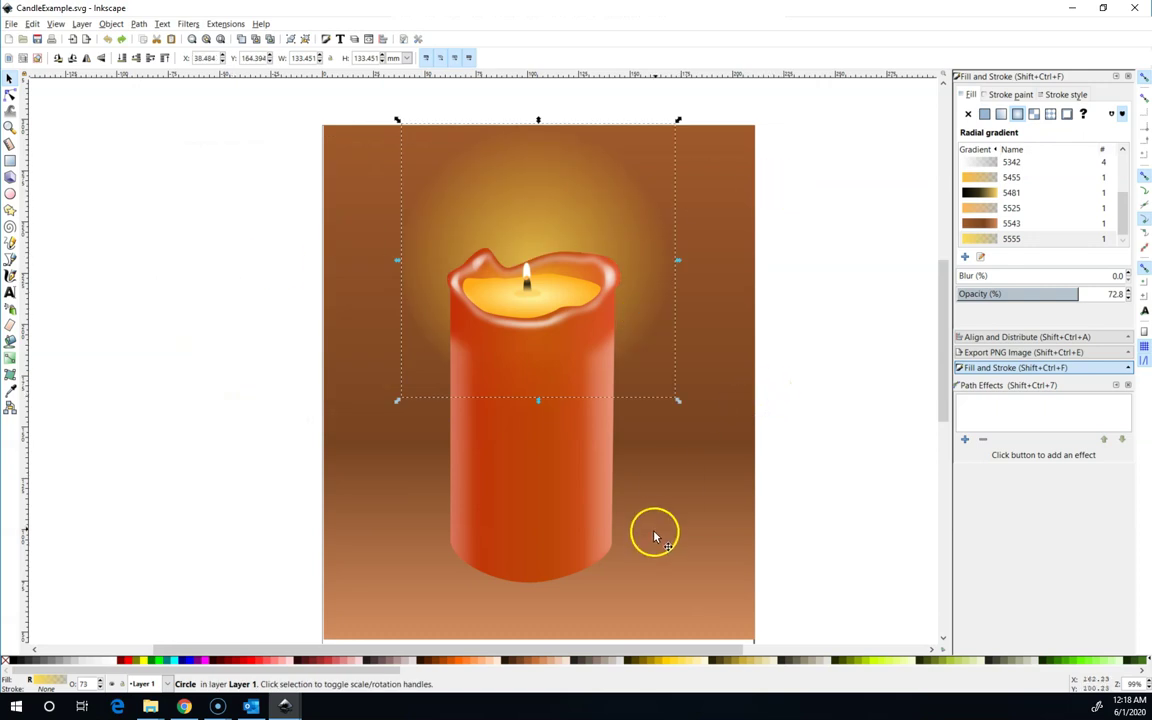
click(683, 499)
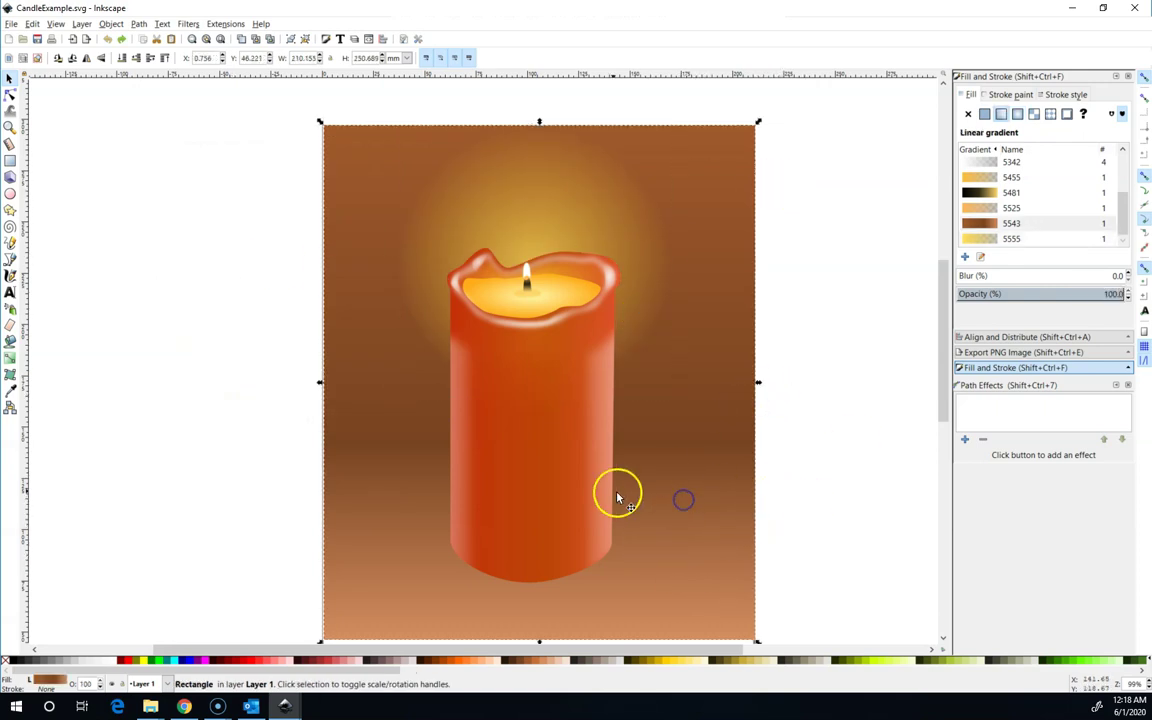
click(611, 490)
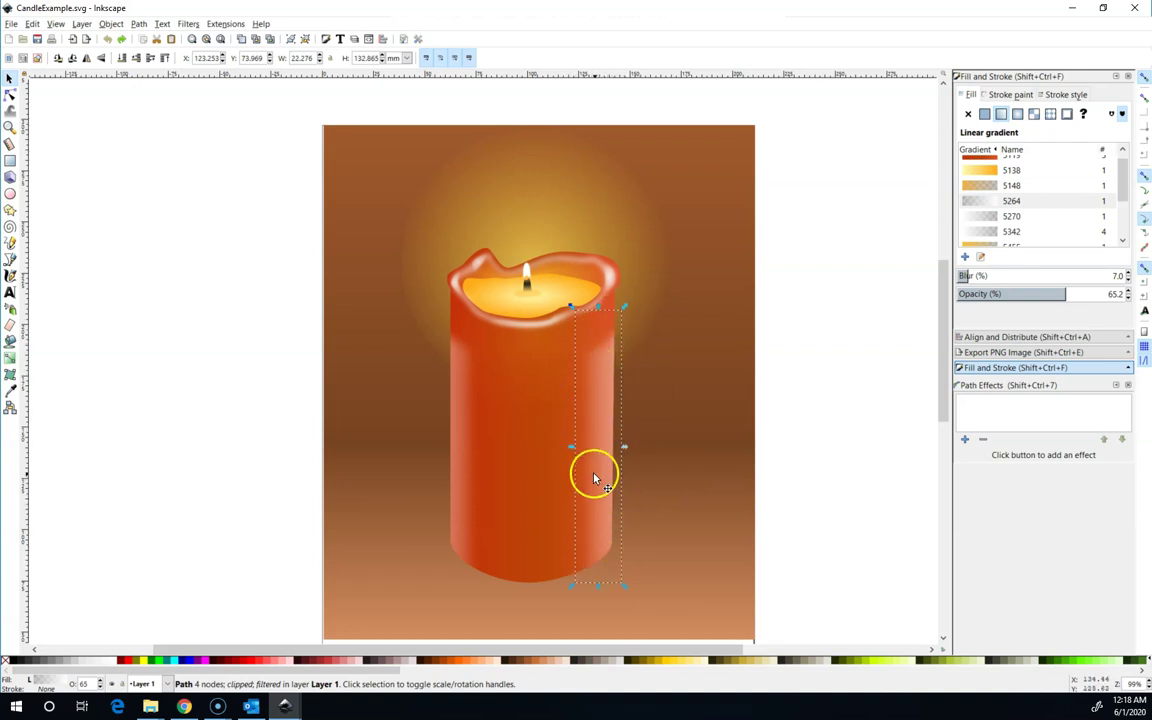
Reset the white rim highlight to 100% opacity with a blur of 0.
click(473, 309)
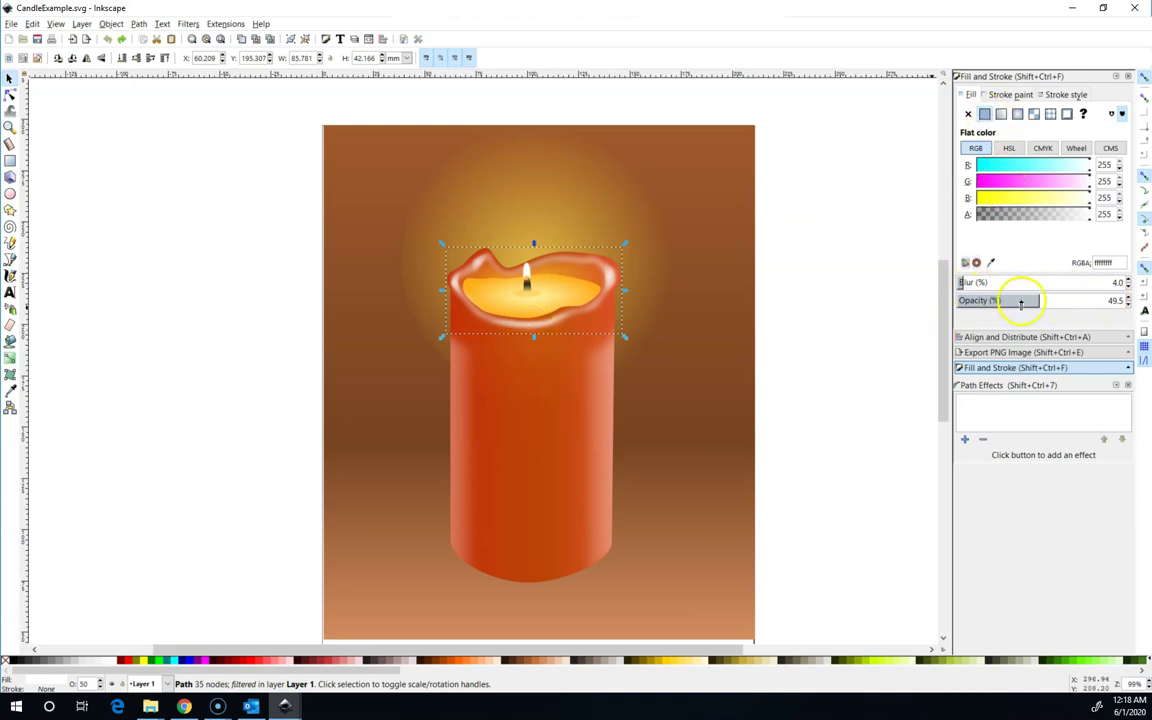
click(1115, 298)
double_click(1115, 298)
key(Return)
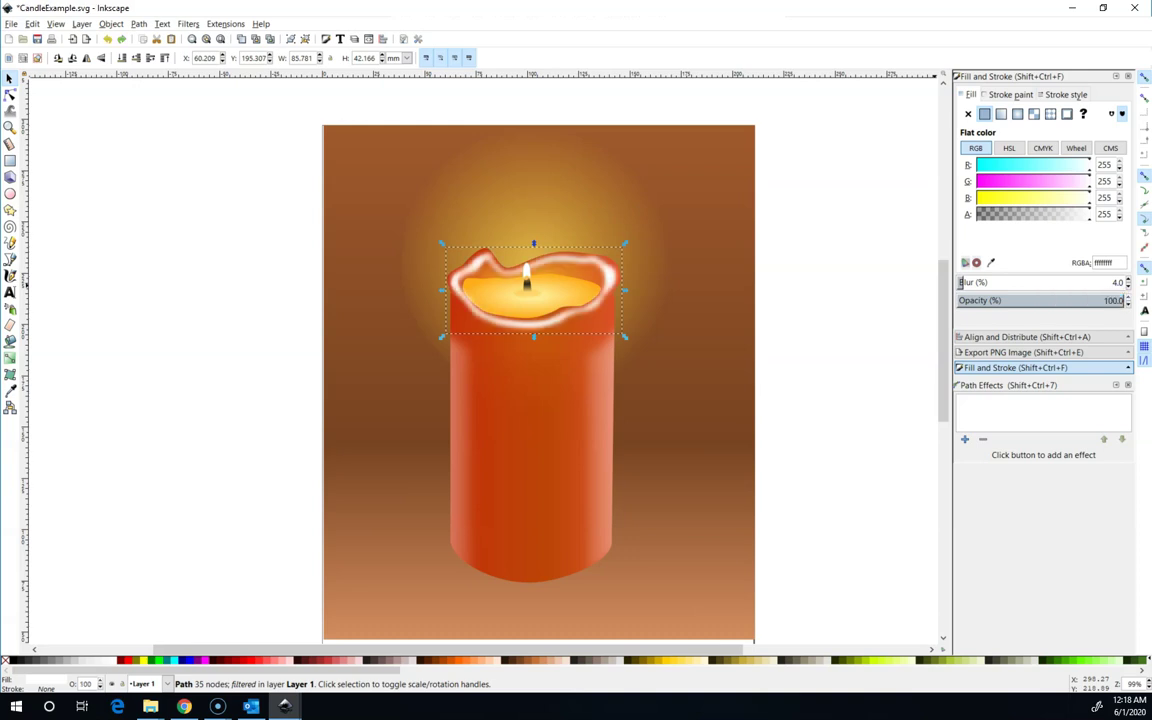
click(1115, 281)
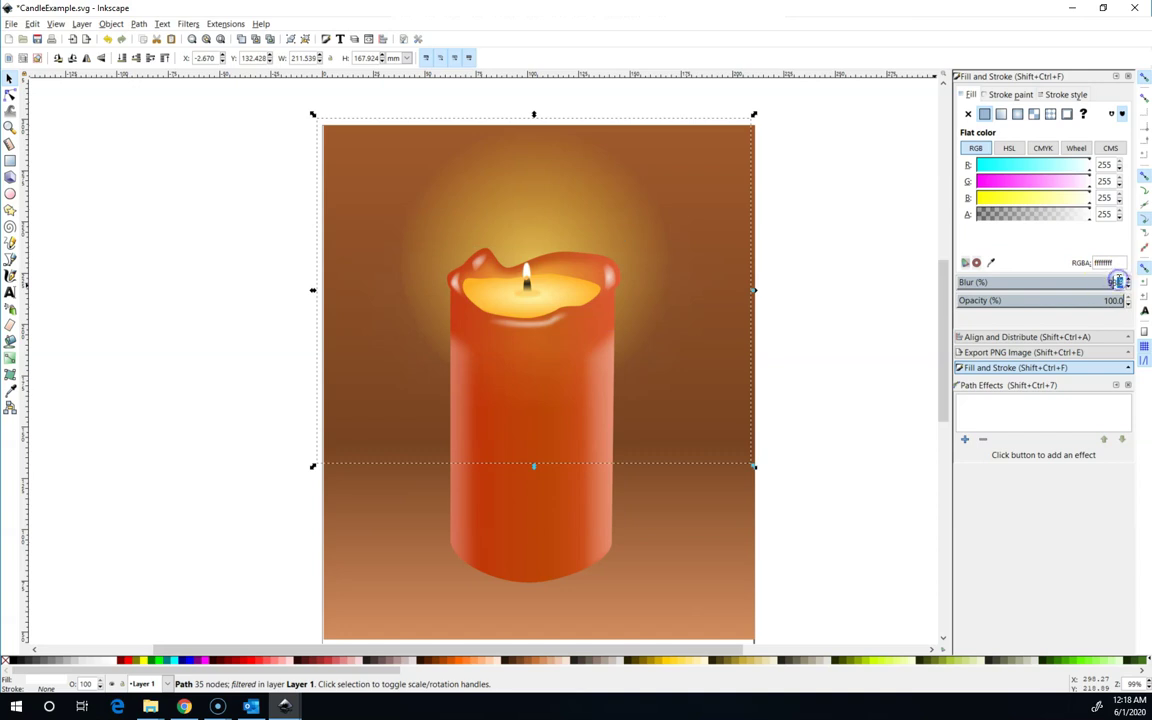
click(1117, 281)
text(0)
key(Return)
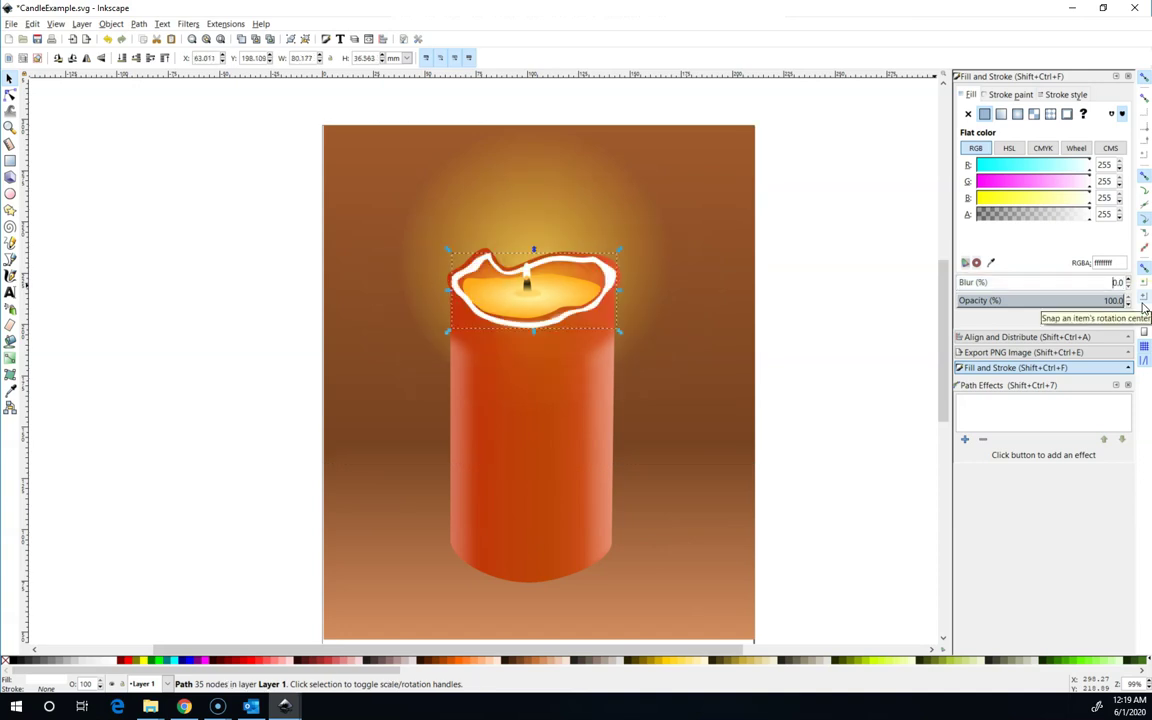
Give the rim highlight a 4.0 blur at 50% opacity.
triple_click(1117, 282)
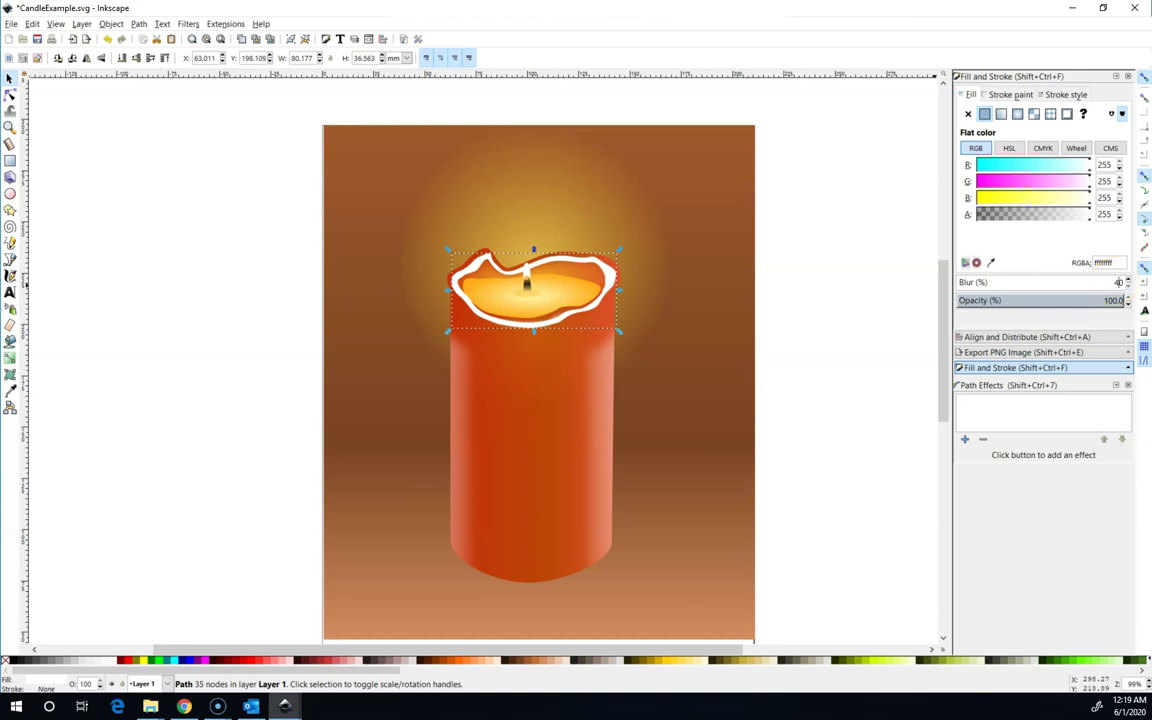
key(Return)
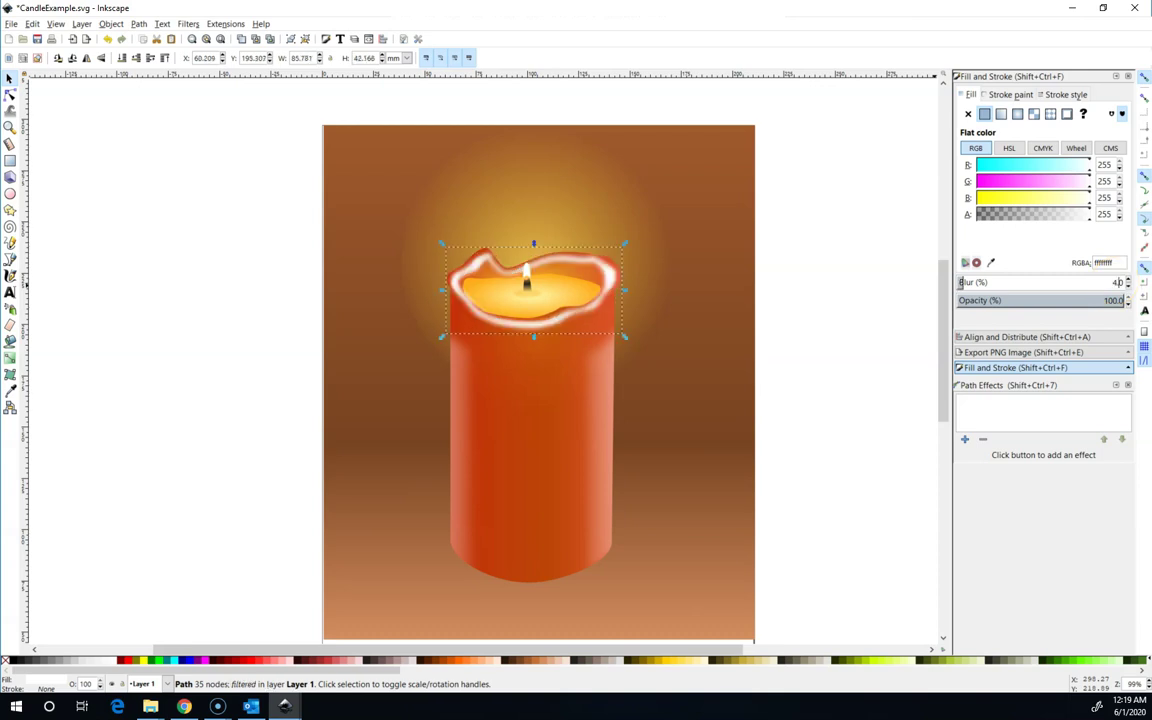
triple_click(1112, 301)
key(Return)
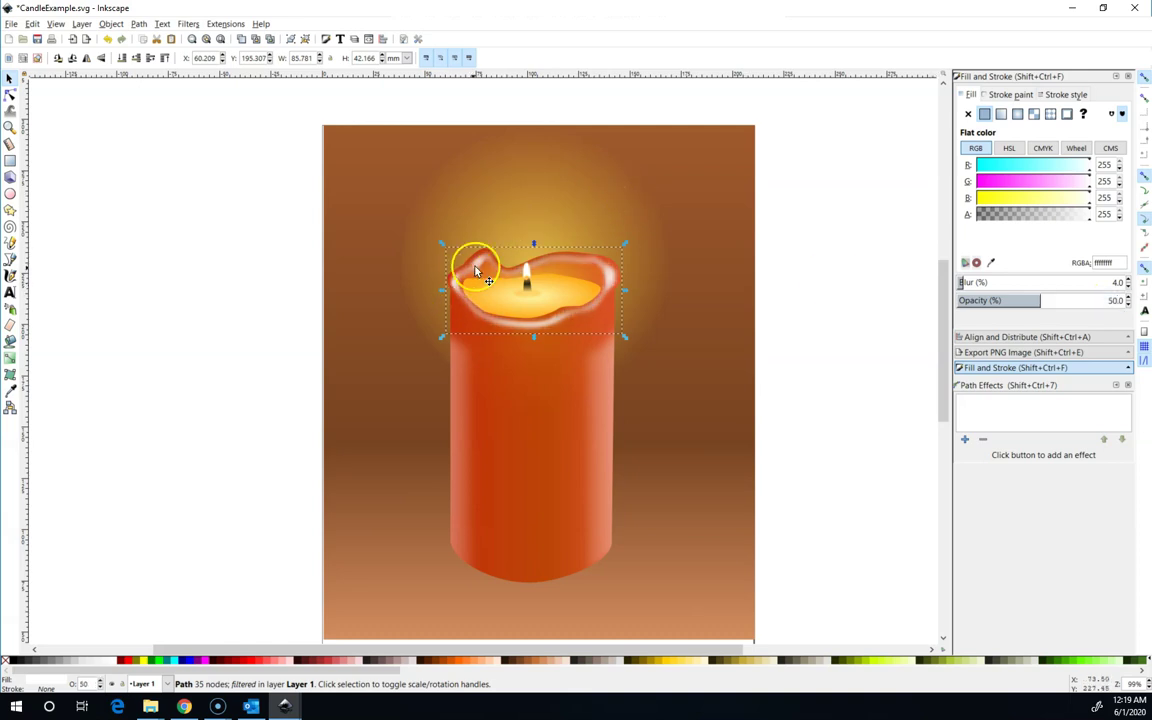
click(685, 419)
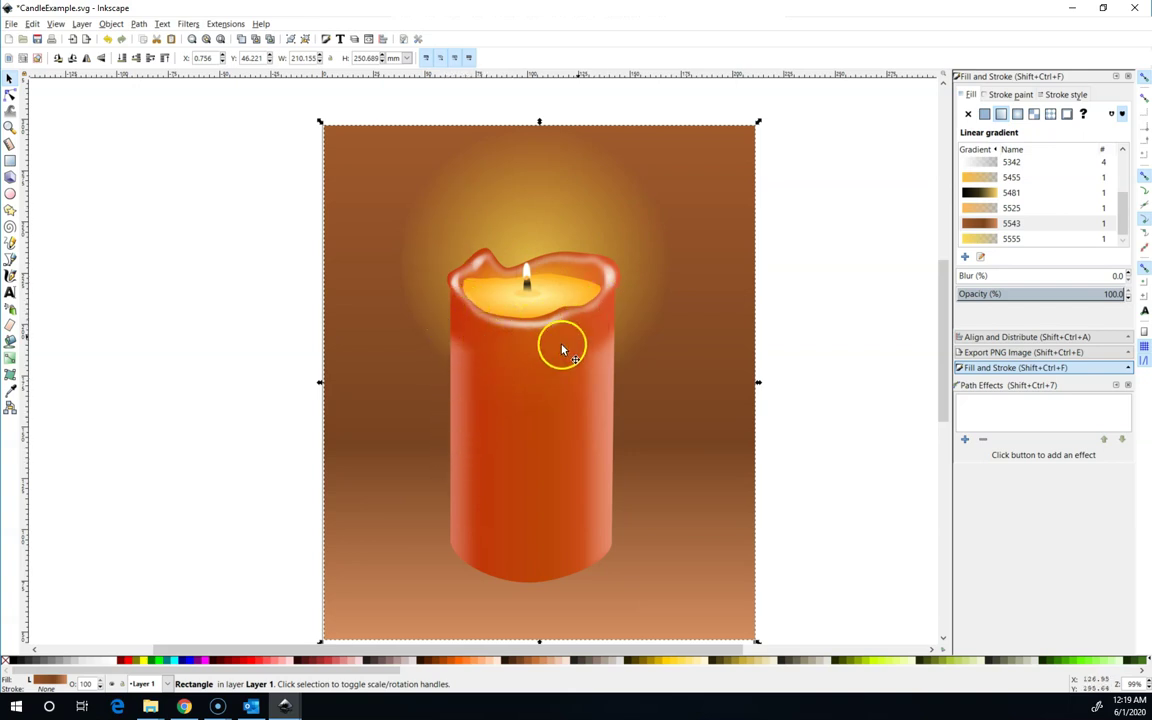
key(alt)
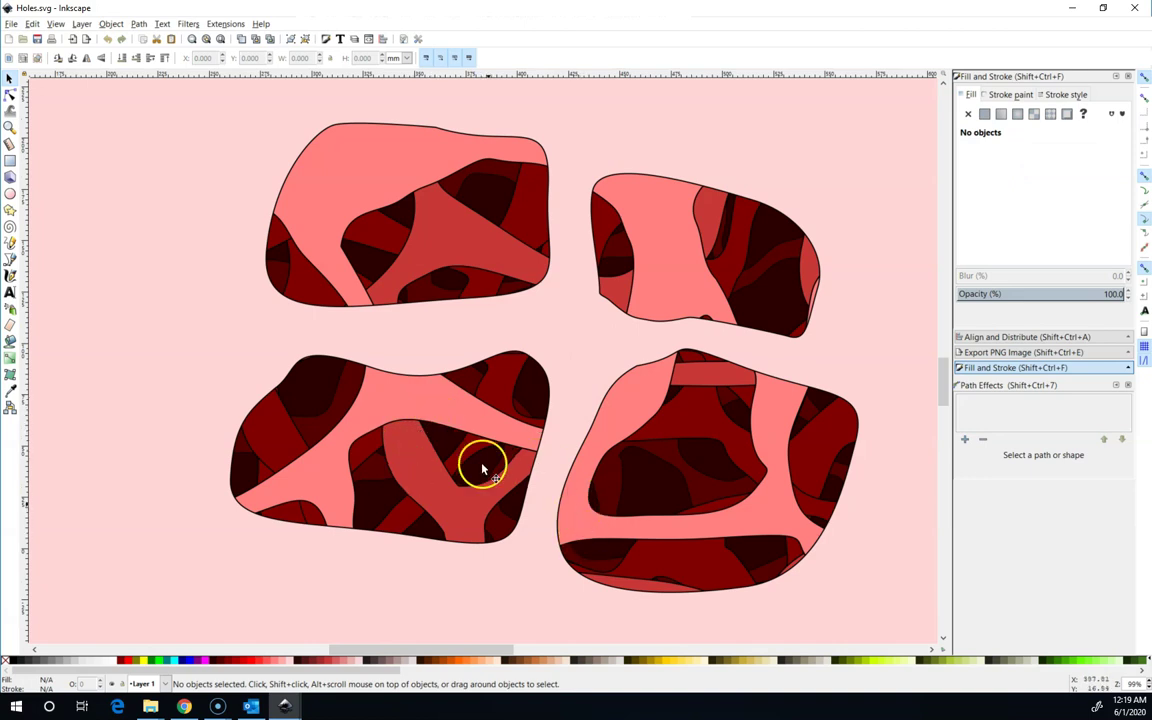
Cycle through the lower-left shape's stacked paths, from pink down to the darkest red layer.
click(388, 408)
click(411, 468)
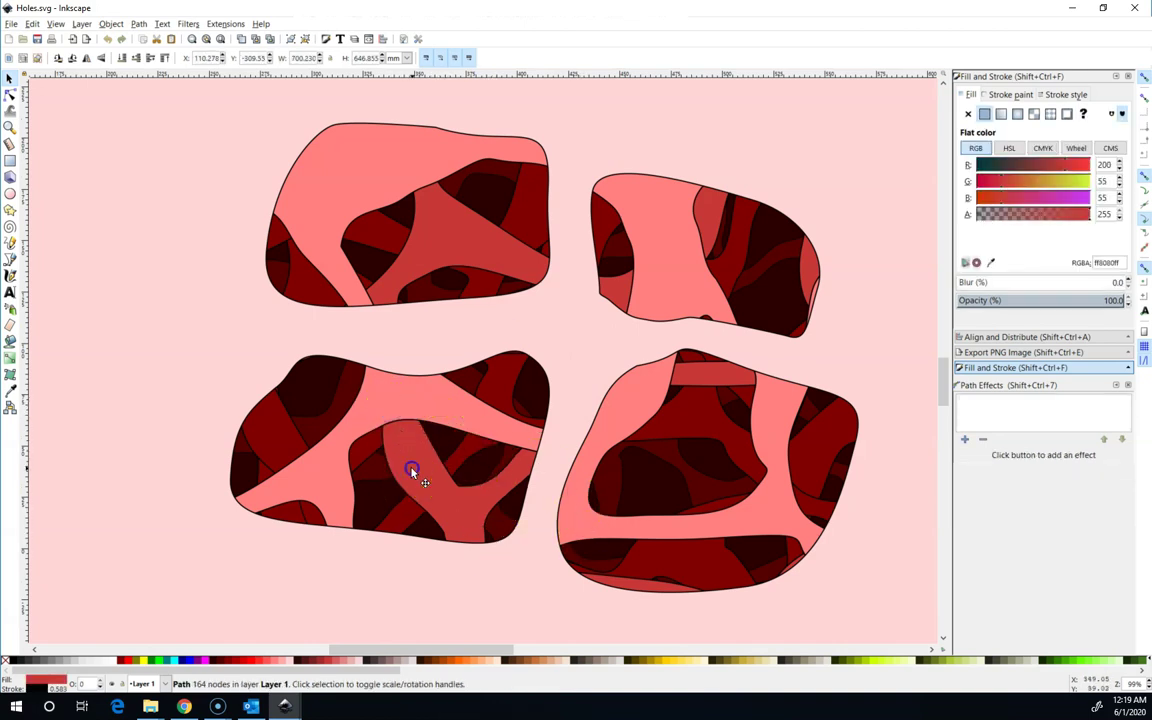
click(334, 419)
click(360, 458)
click(470, 404)
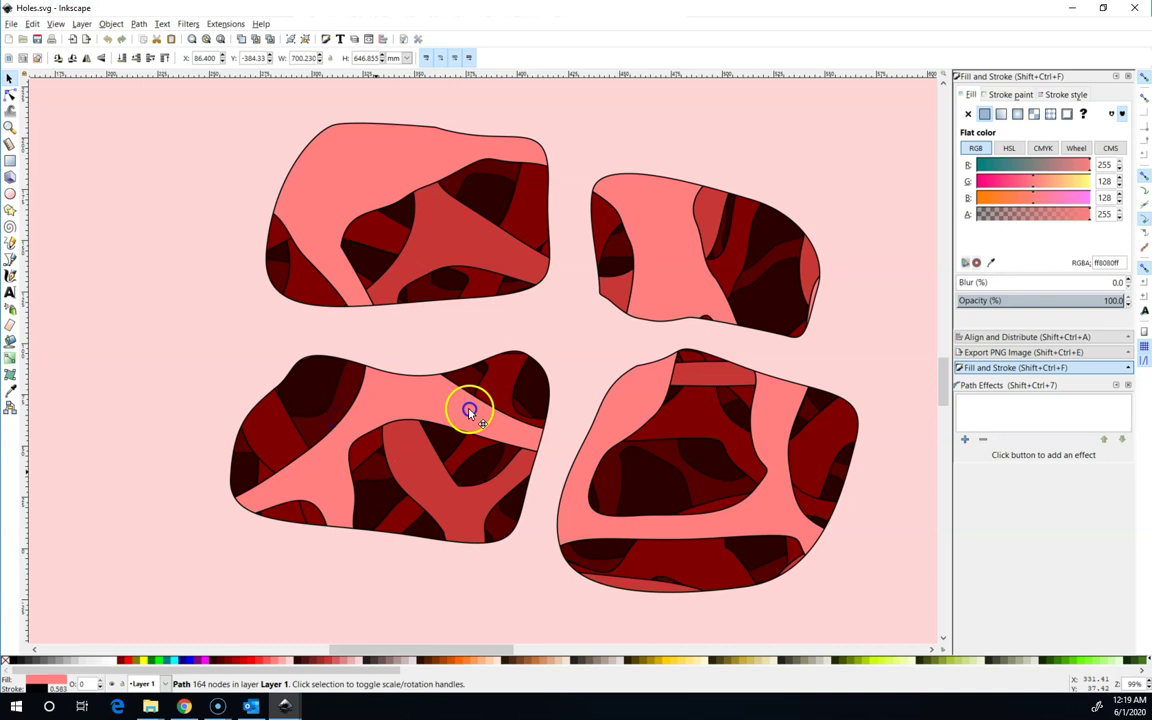
click(455, 479)
click(379, 457)
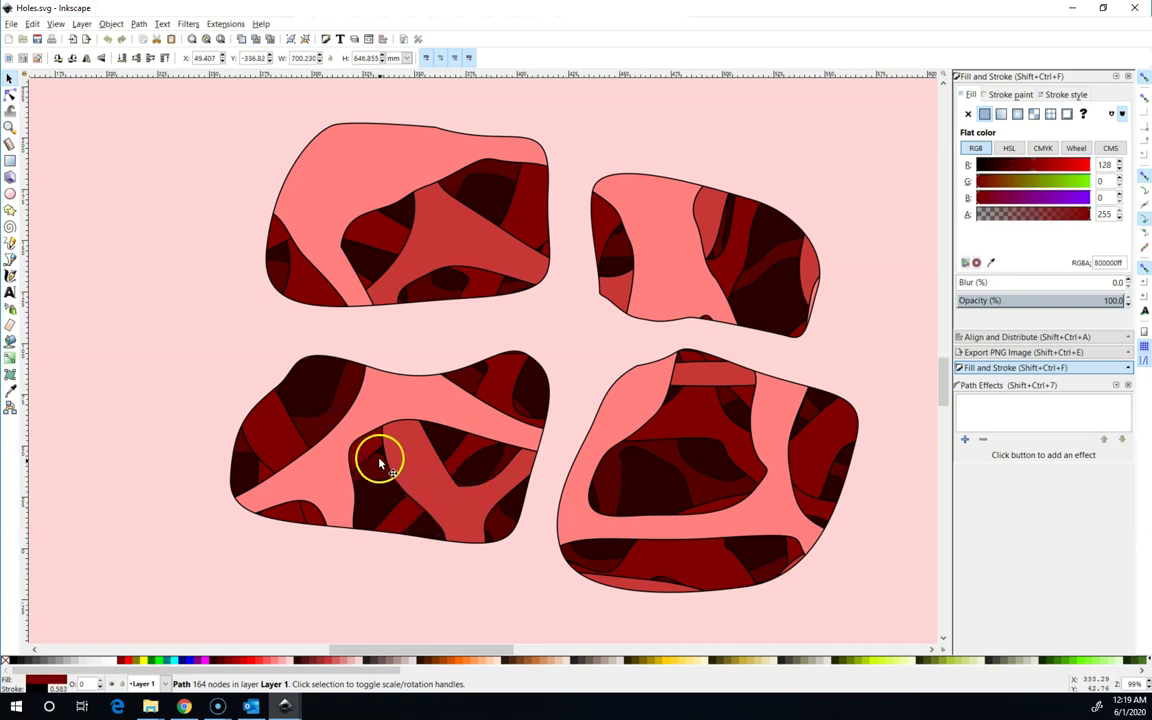
click(370, 461)
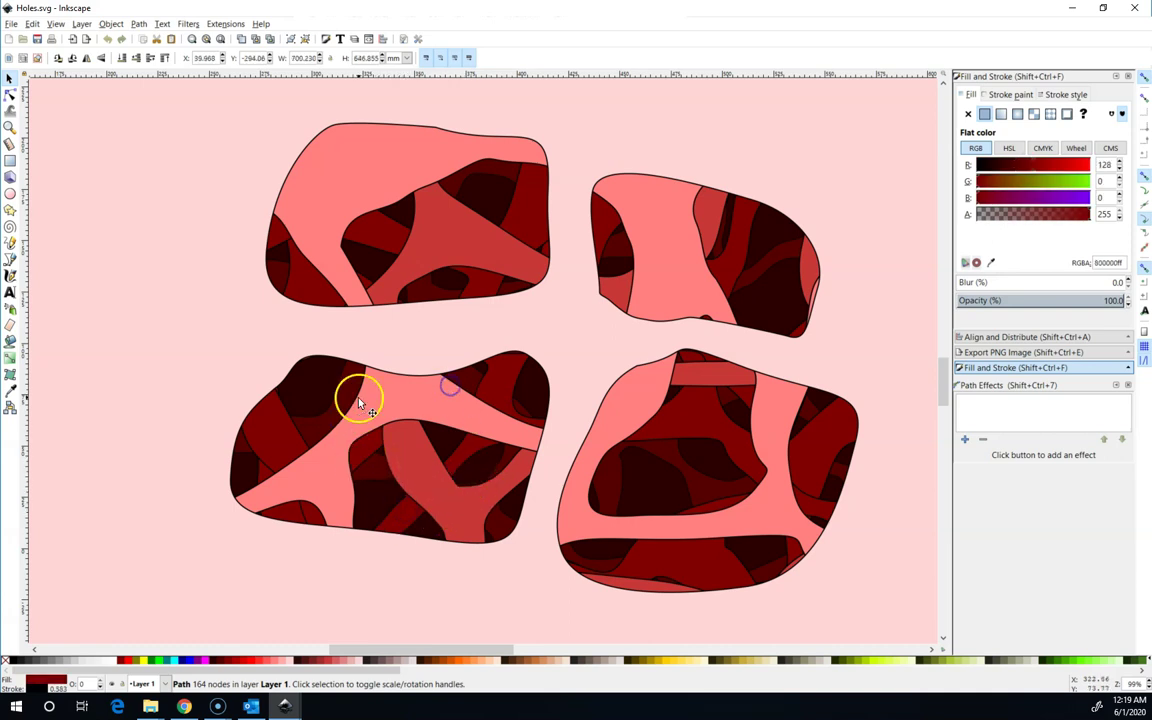
click(403, 449)
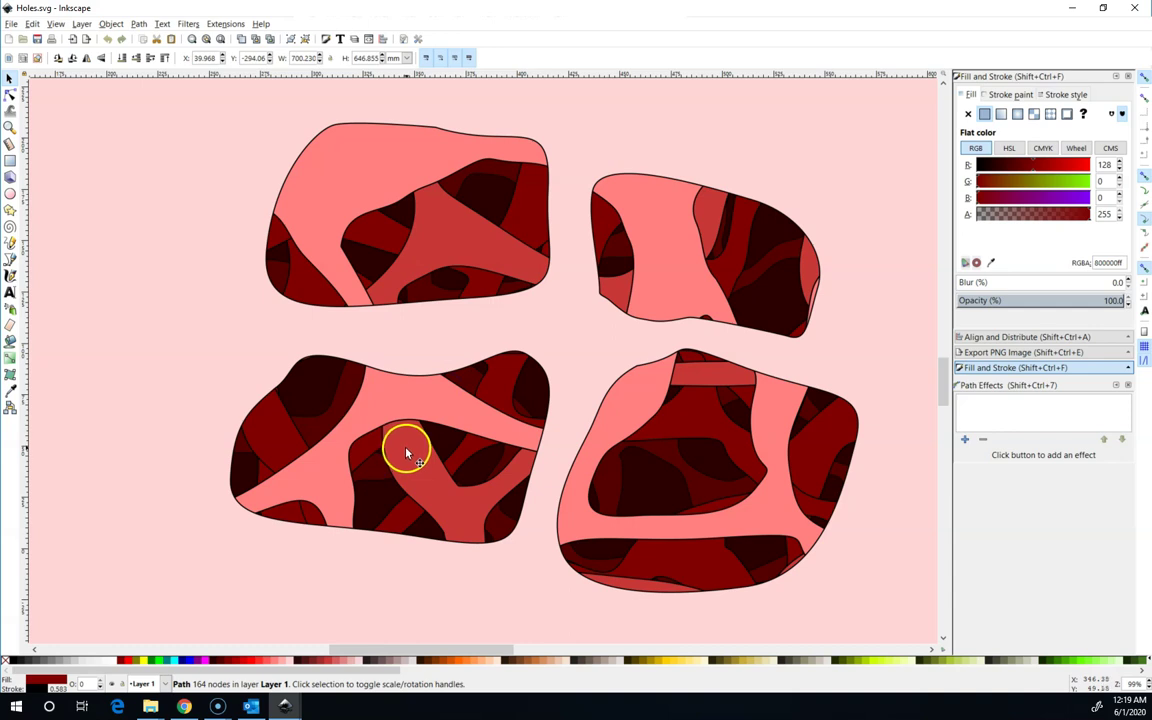
click(447, 470)
Give the 32-node shadow path a 1.0 blur at 50% opacity.
key(alt)
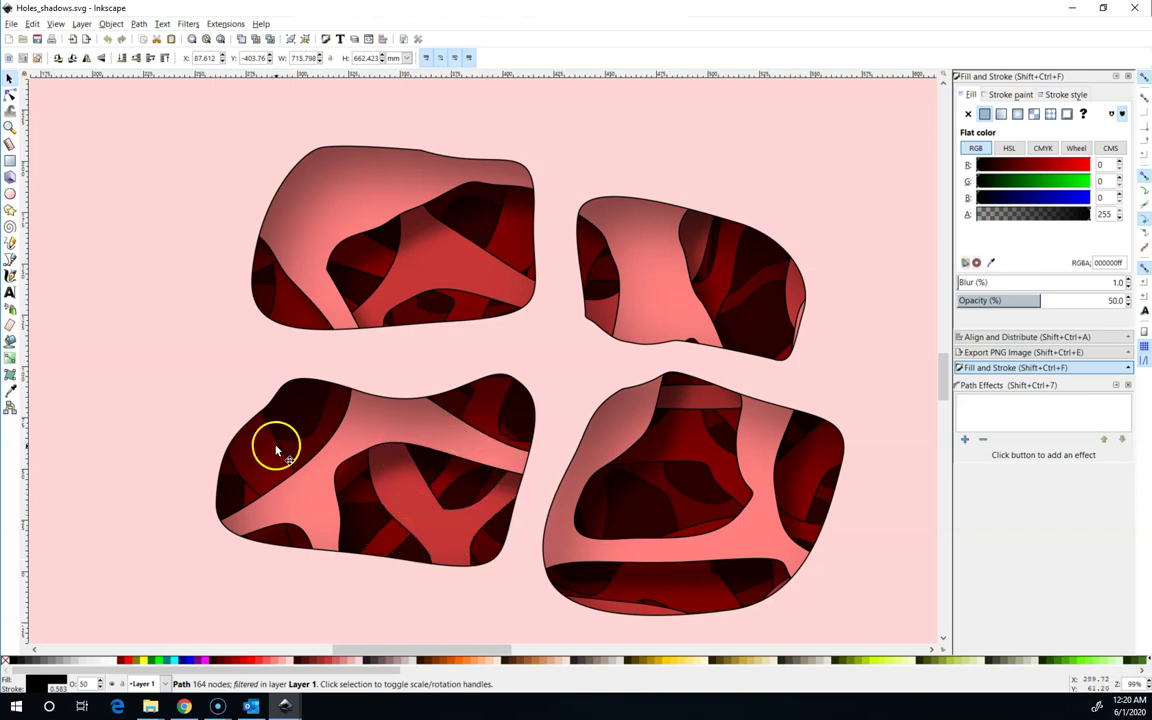
click(336, 179)
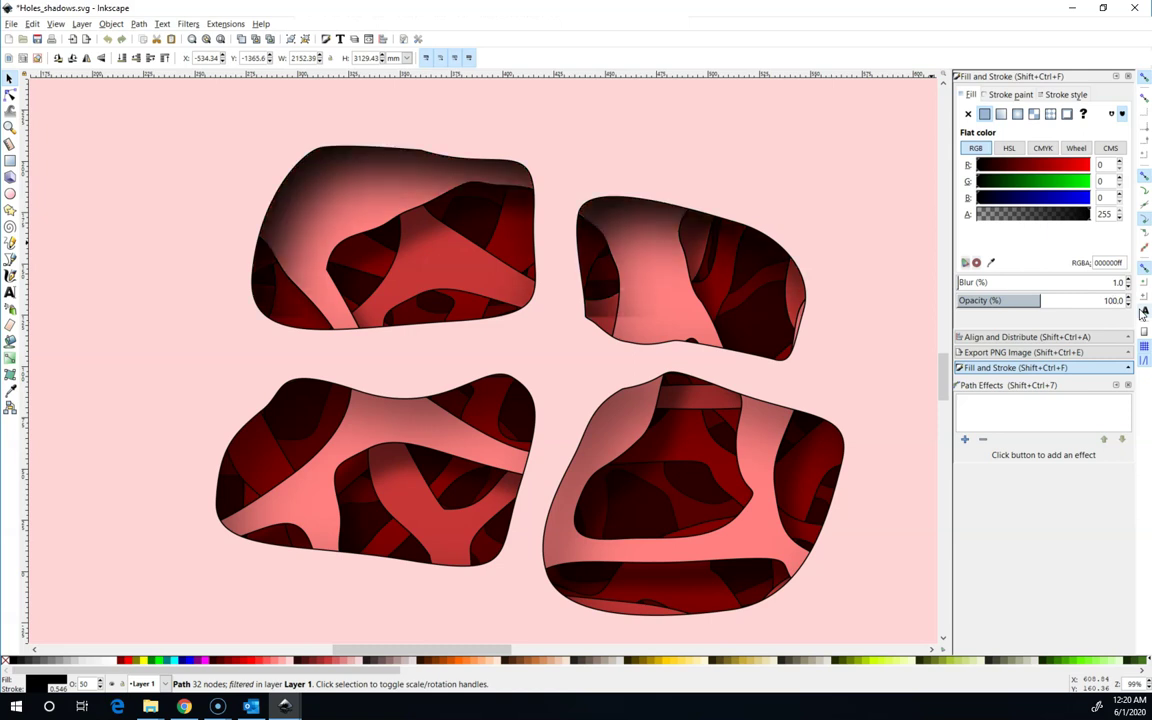
click(1141, 306)
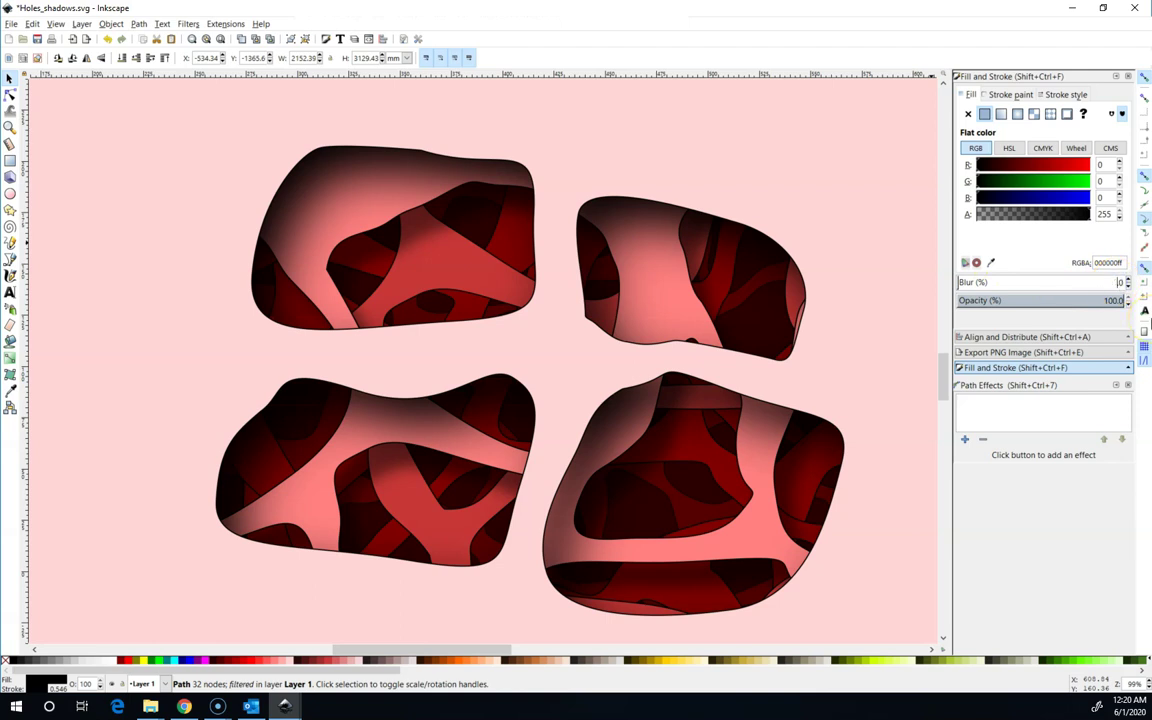
key(Return)
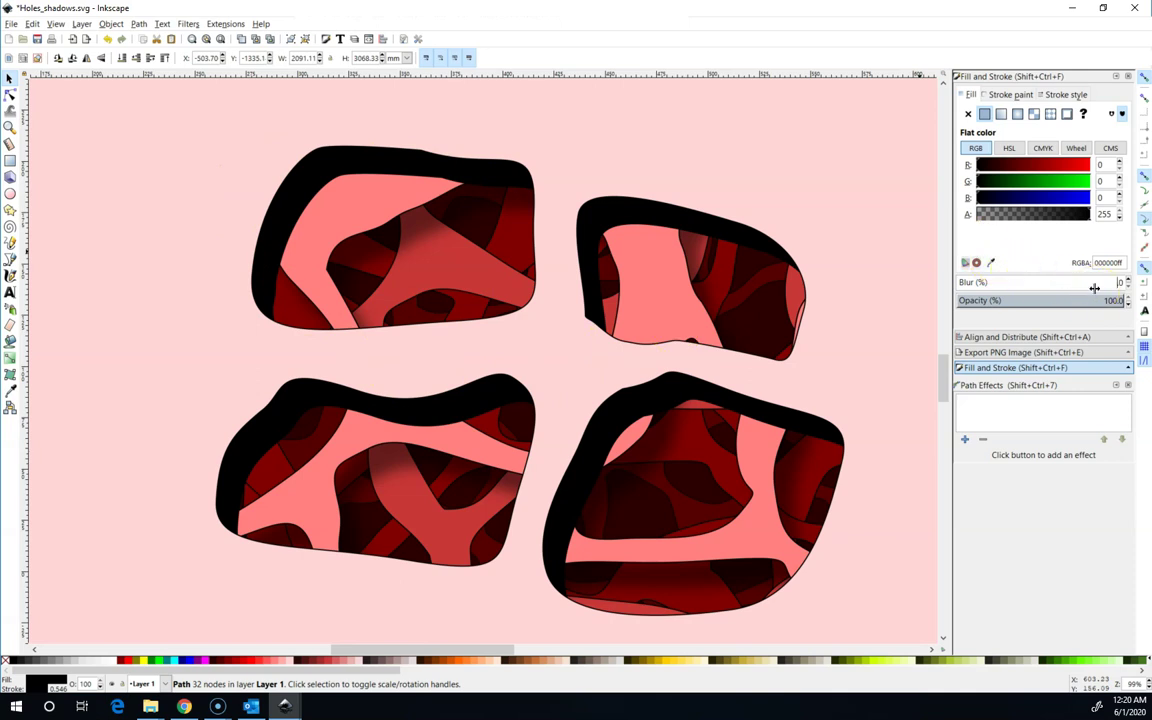
key(Return)
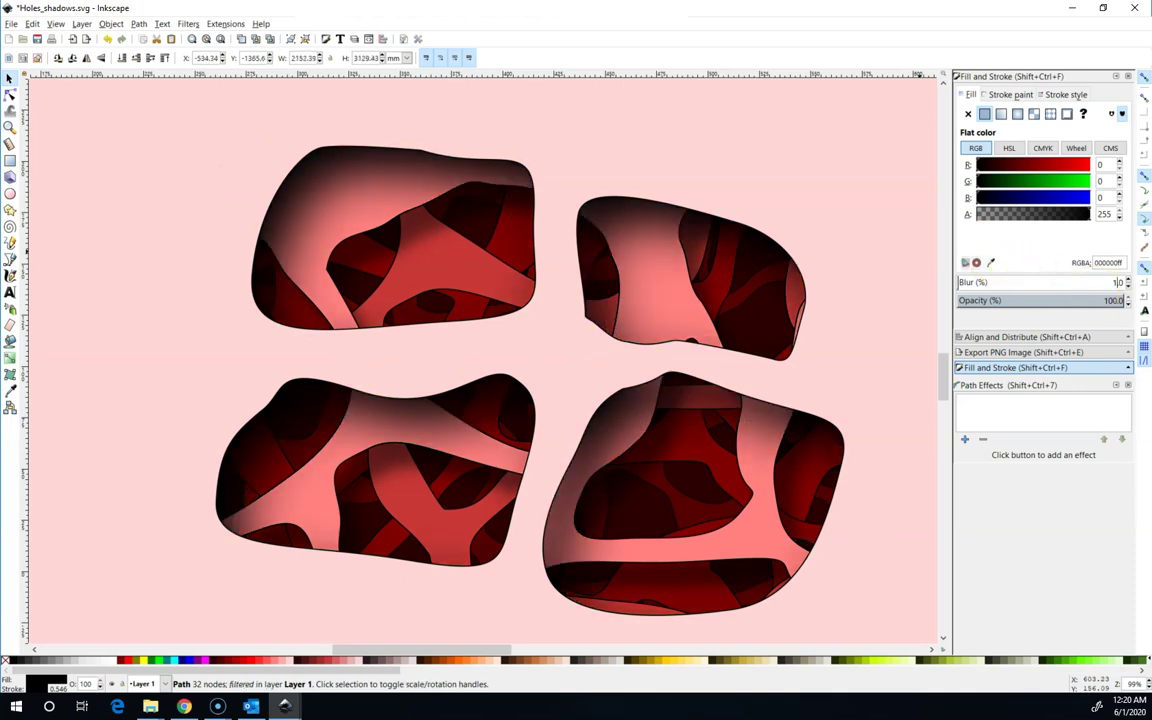
double_click(1110, 300)
key(Return)
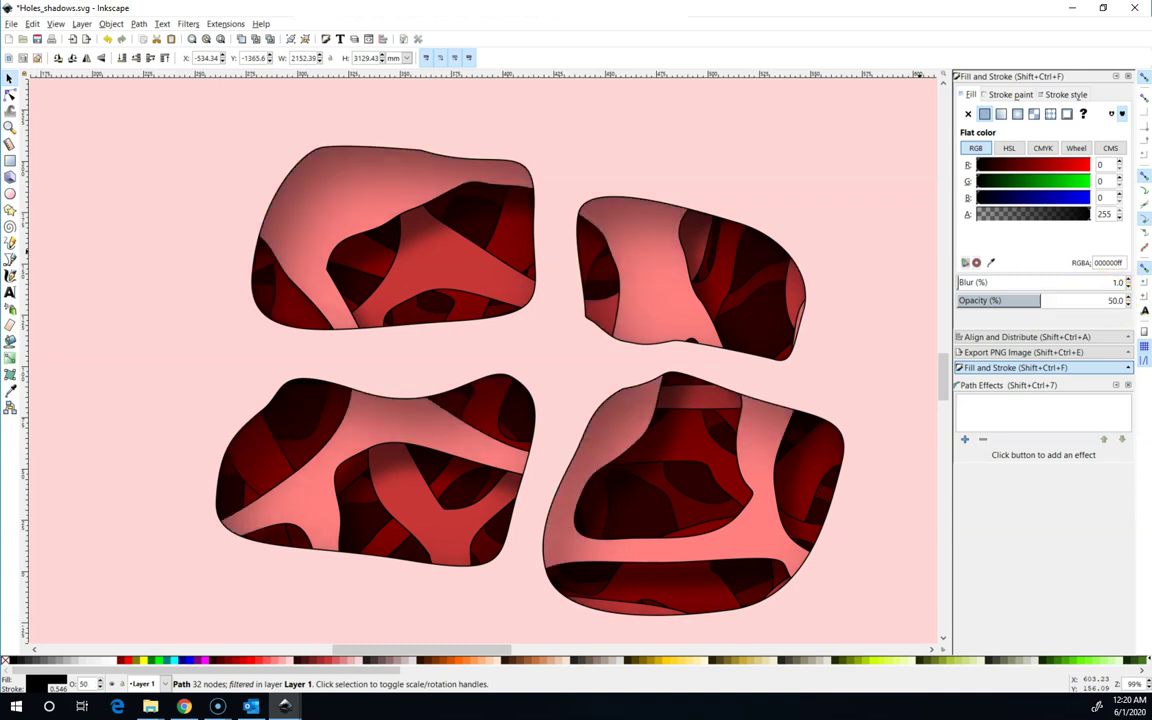
click(470, 400)
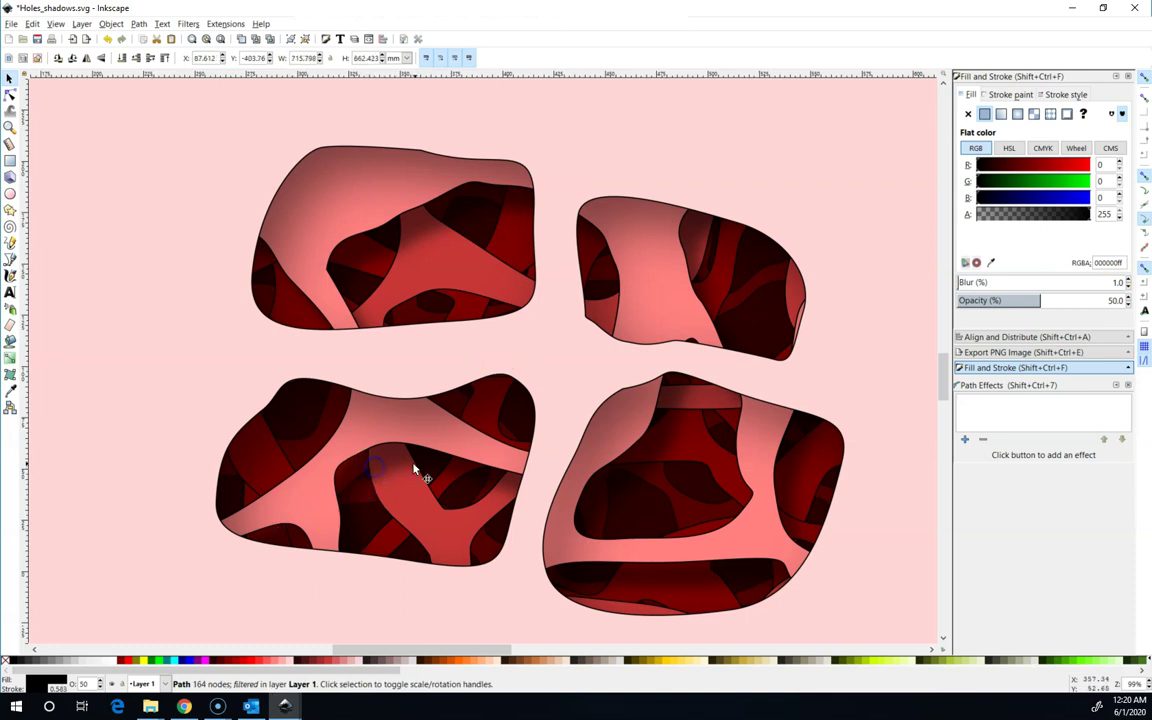
click(450, 360)
click(770, 66)
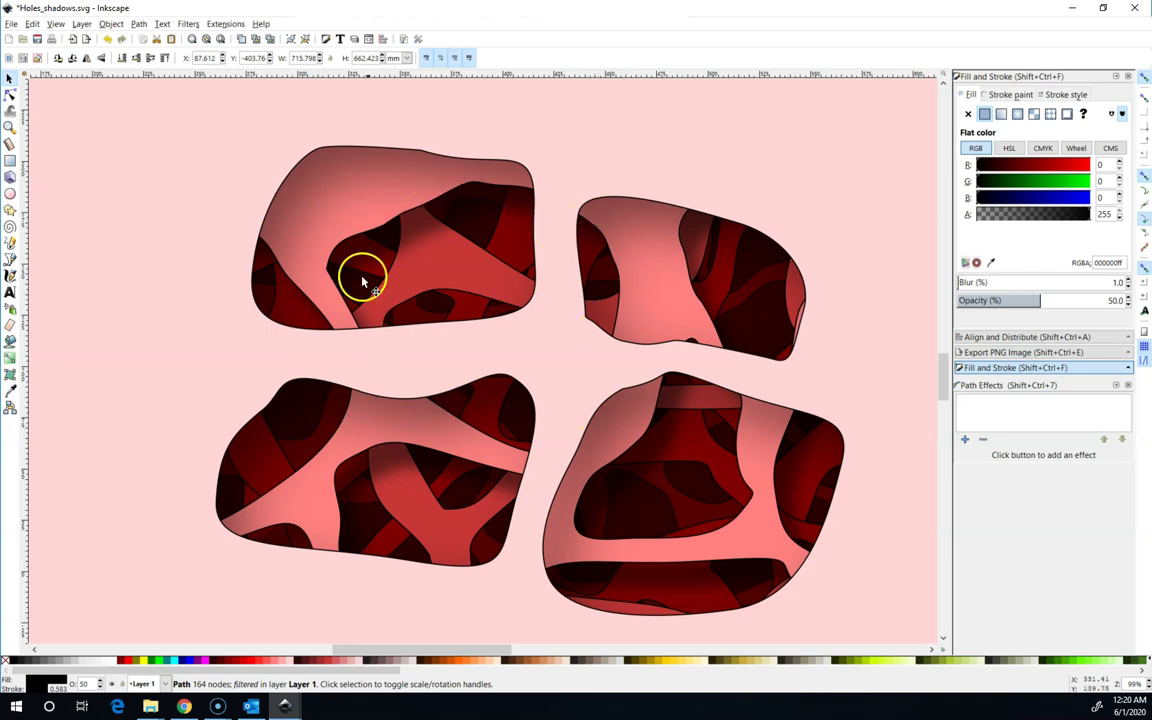
Start a new drawing and draw a large blue ellipse across the page.
key(alt)
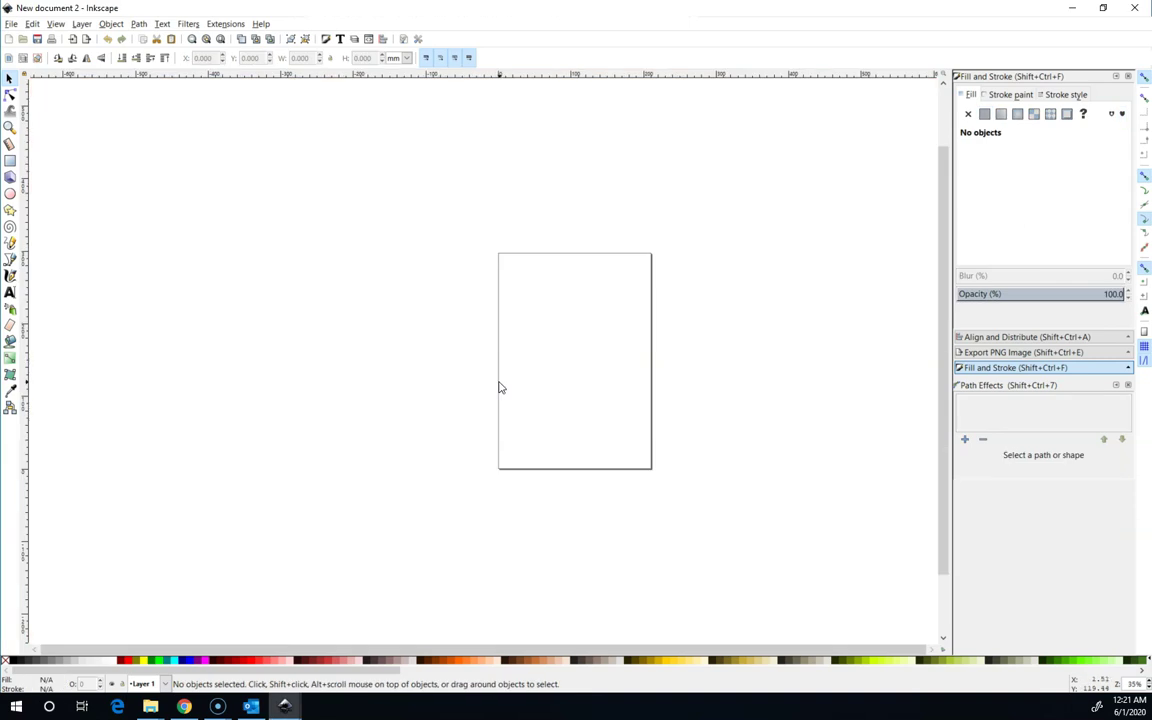
click(10, 194)
drag(219, 252, 670, 561)
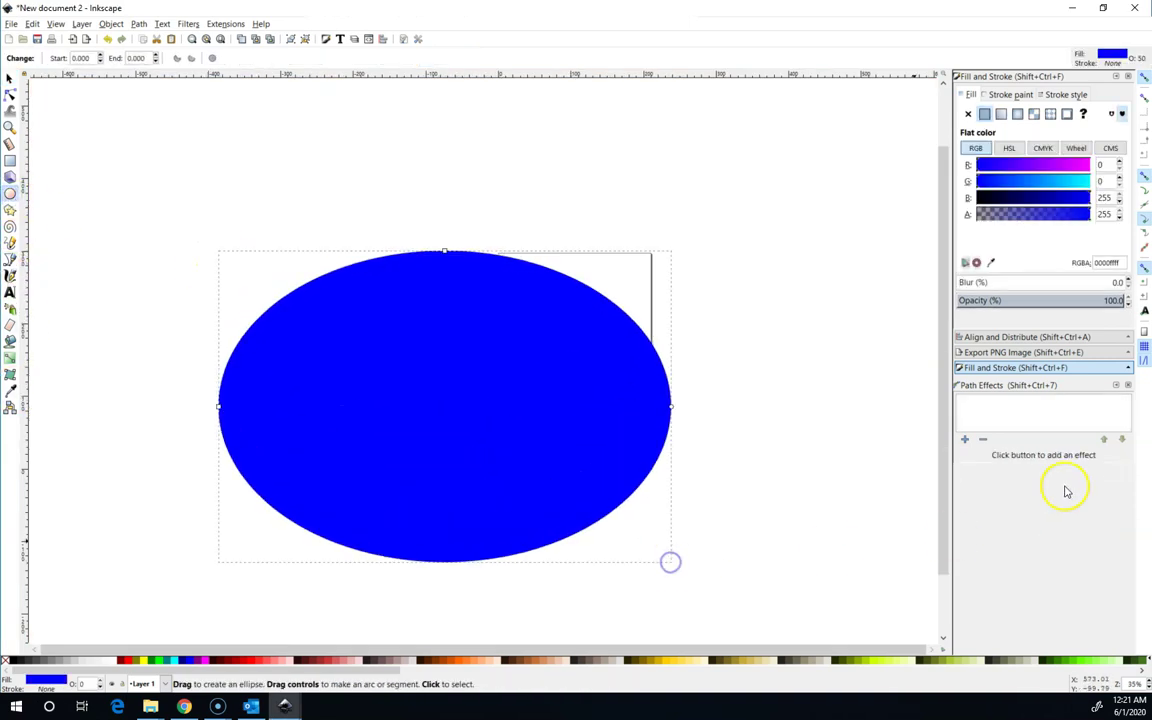
Draw a closed four-corner shape over the ellipse's upper left and fill it lime green.
click(10, 260)
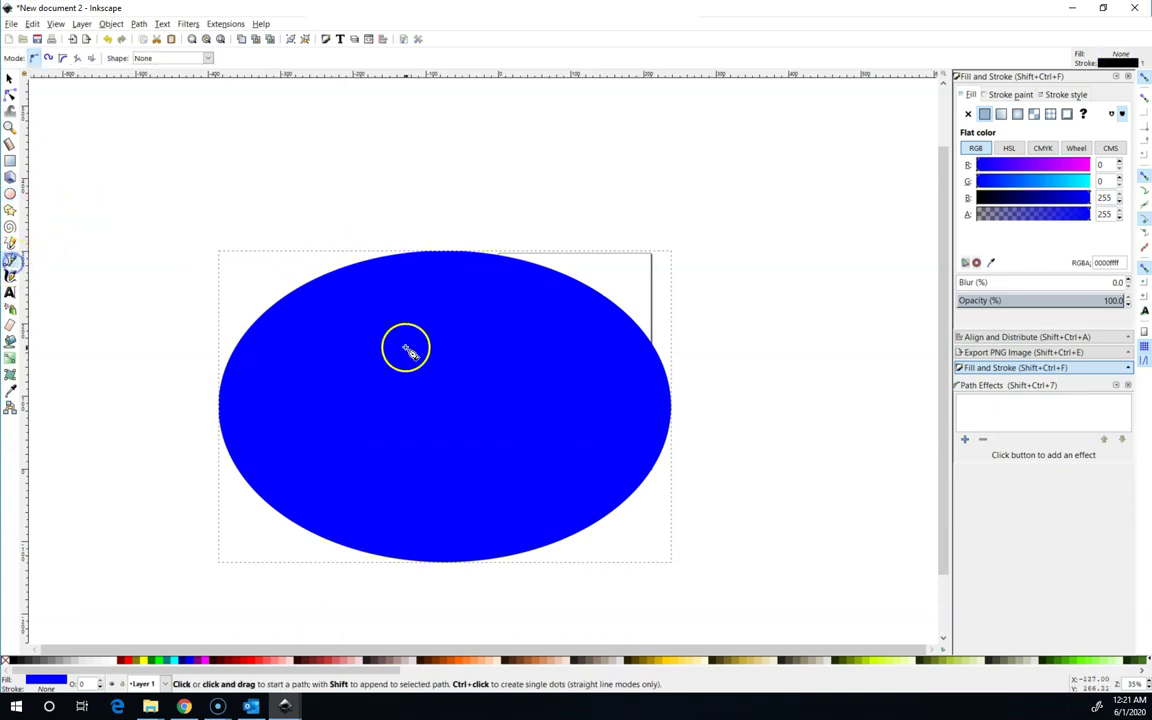
click(356, 297)
click(275, 345)
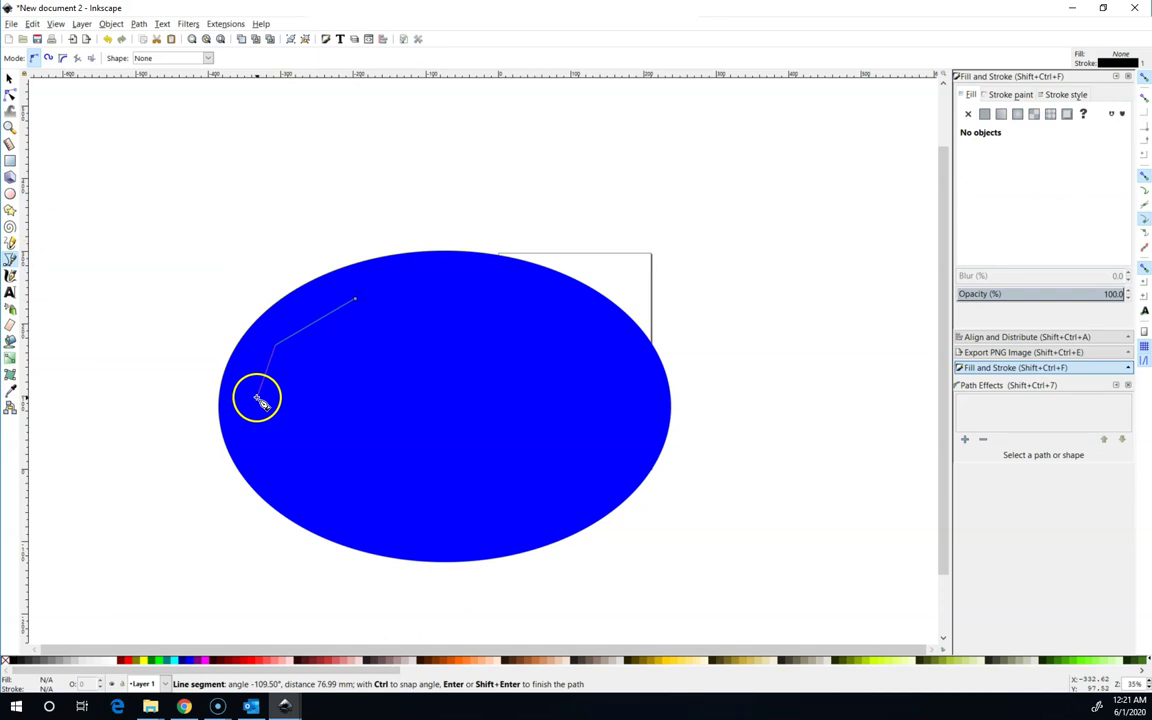
click(258, 404)
click(320, 367)
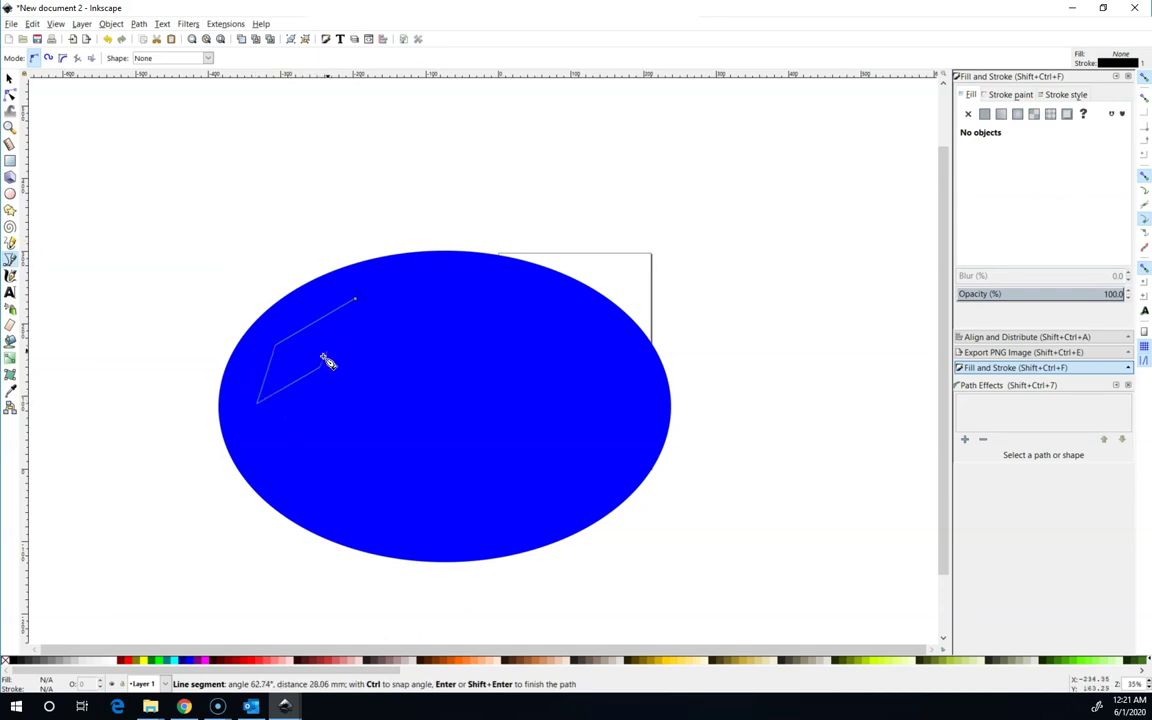
click(356, 298)
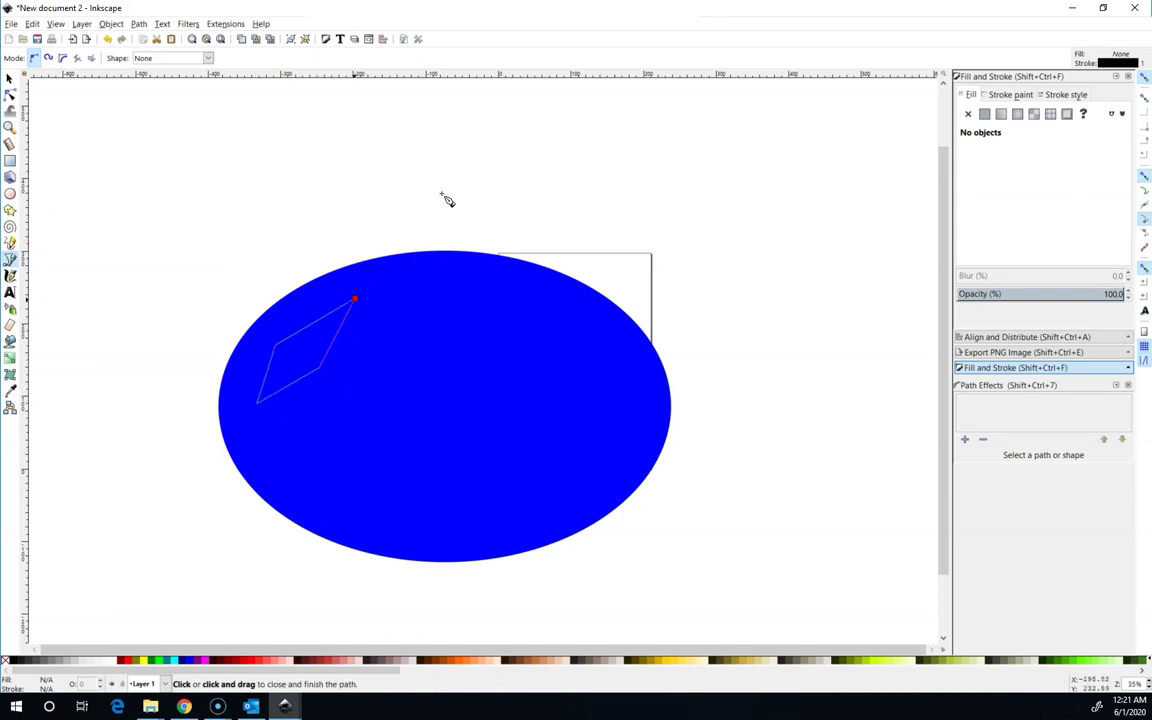
click(160, 661)
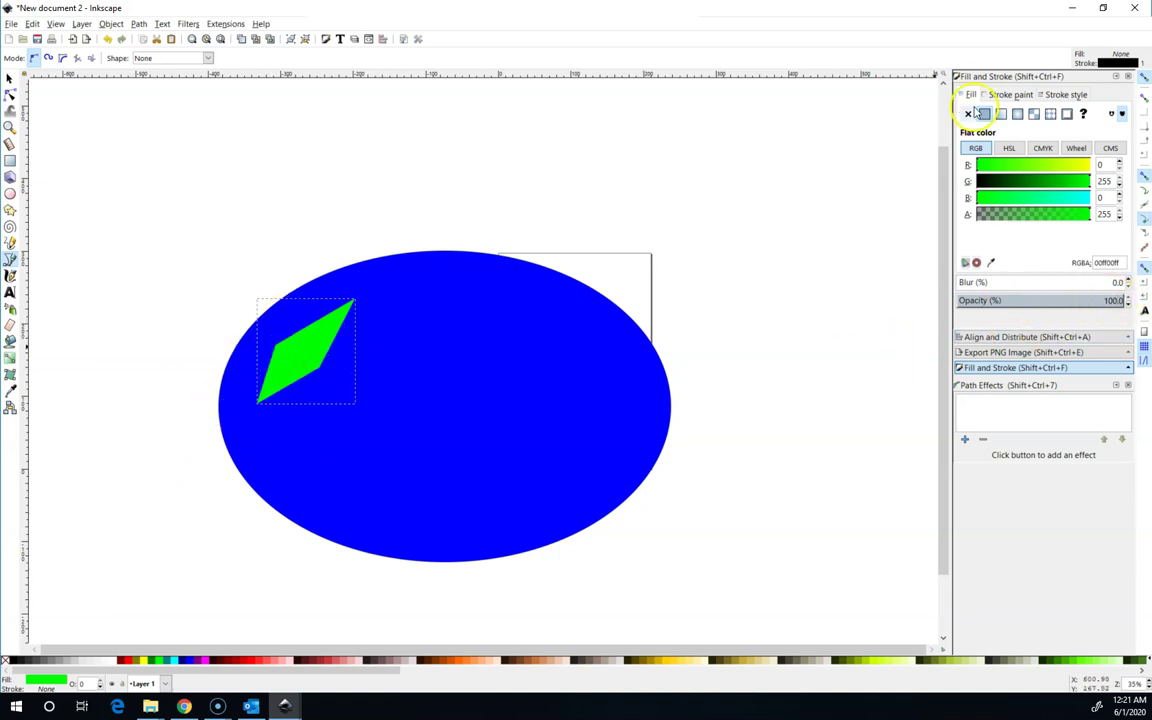
Look through the Object and Layer menus, then close them without choosing a command.
click(110, 24)
click(82, 24)
click(112, 24)
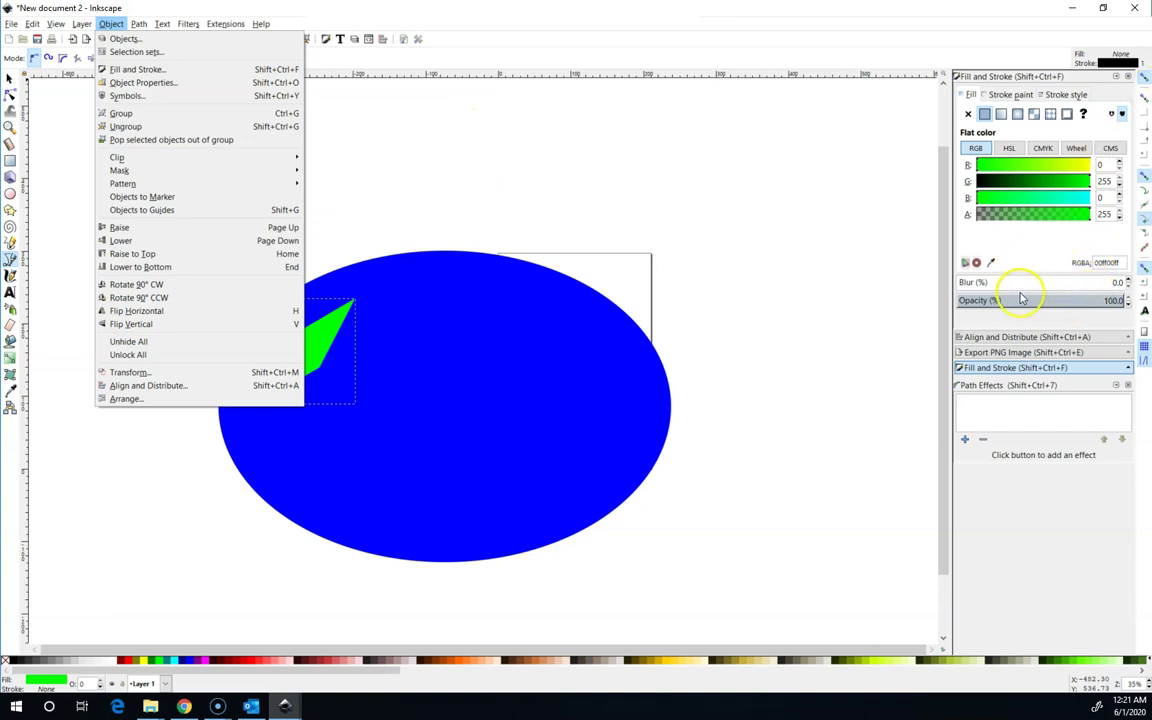
click(1118, 306)
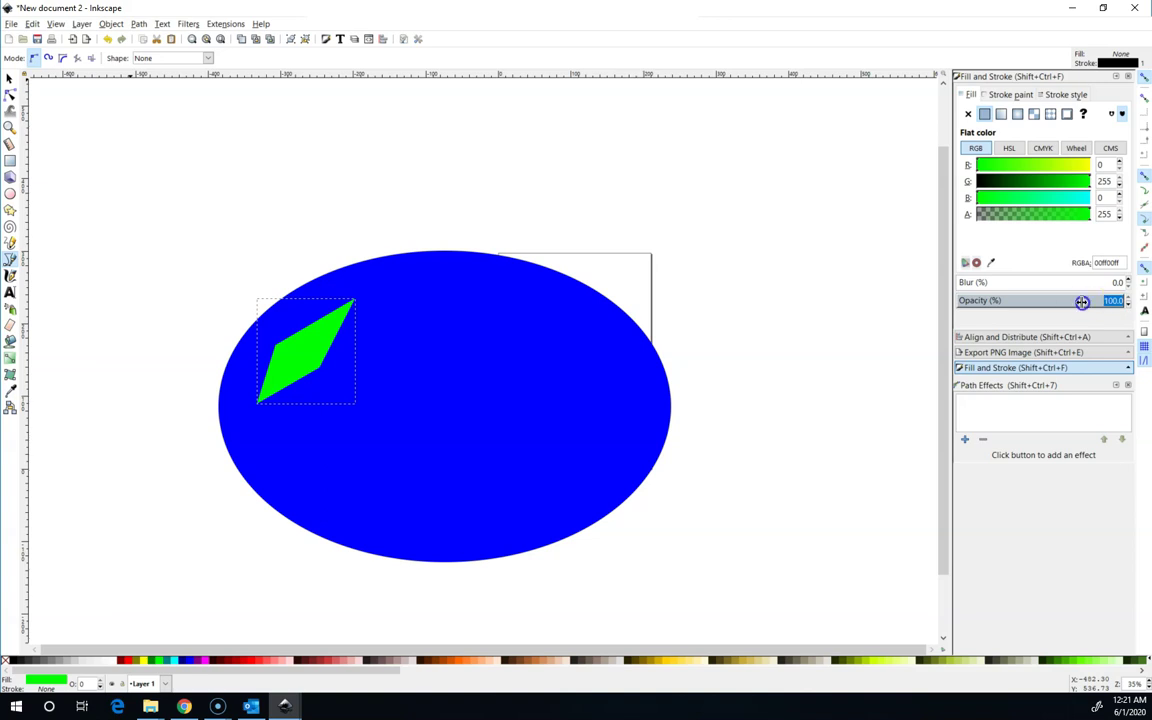
Set the green shape's opacity to 20%, then to exactly 50%.
mouse_move(1038, 302)
mouse_down()
mouse_move(1023, 300)
mouse_move(1061, 300)
mouse_move(1003, 299)
mouse_move(1078, 300)
mouse_move(1013, 299)
mouse_move(1038, 300)
mouse_up()
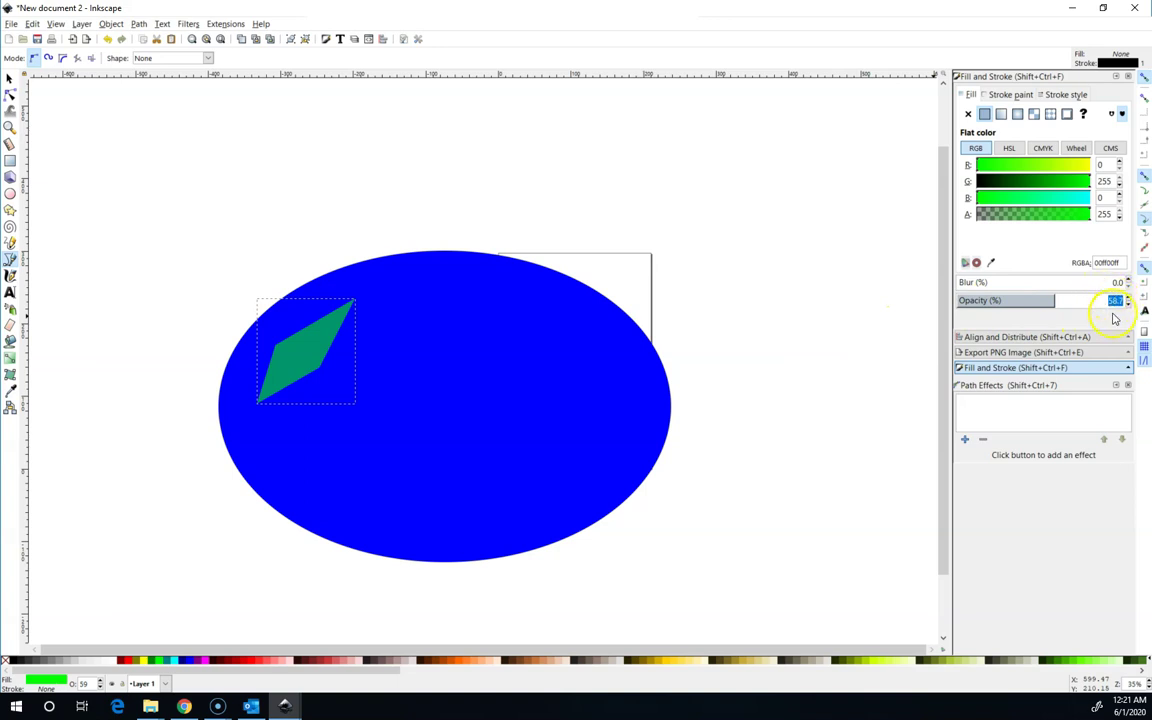
key(Return)
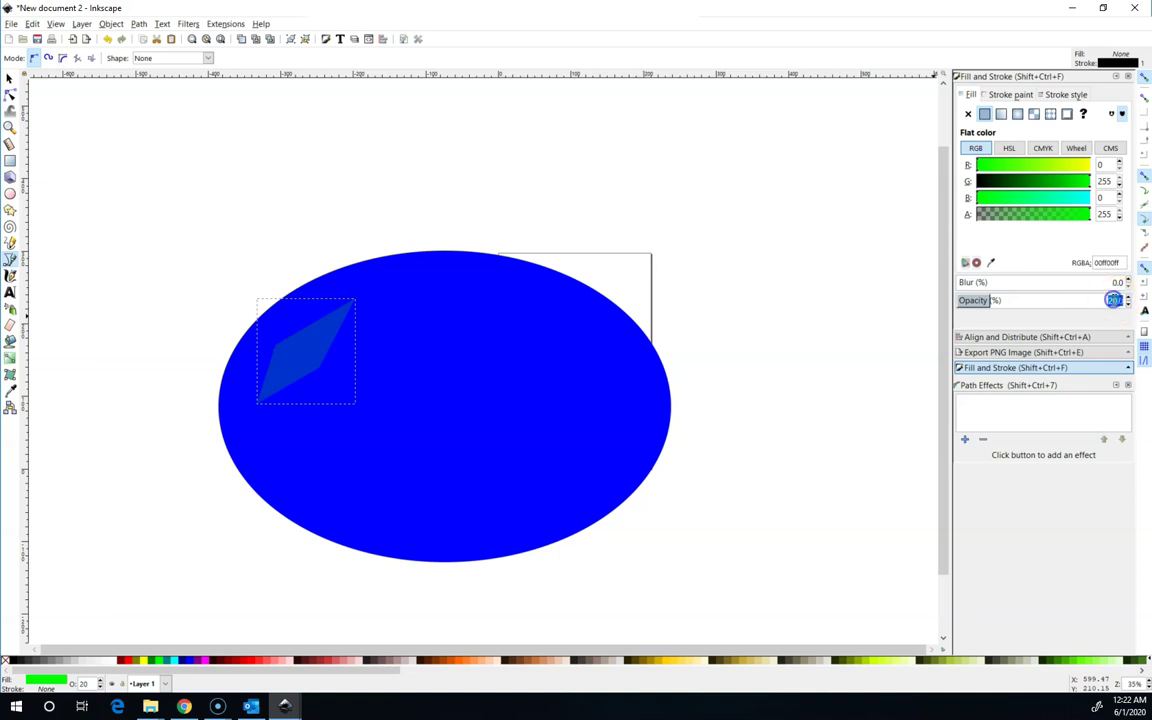
key(Return)
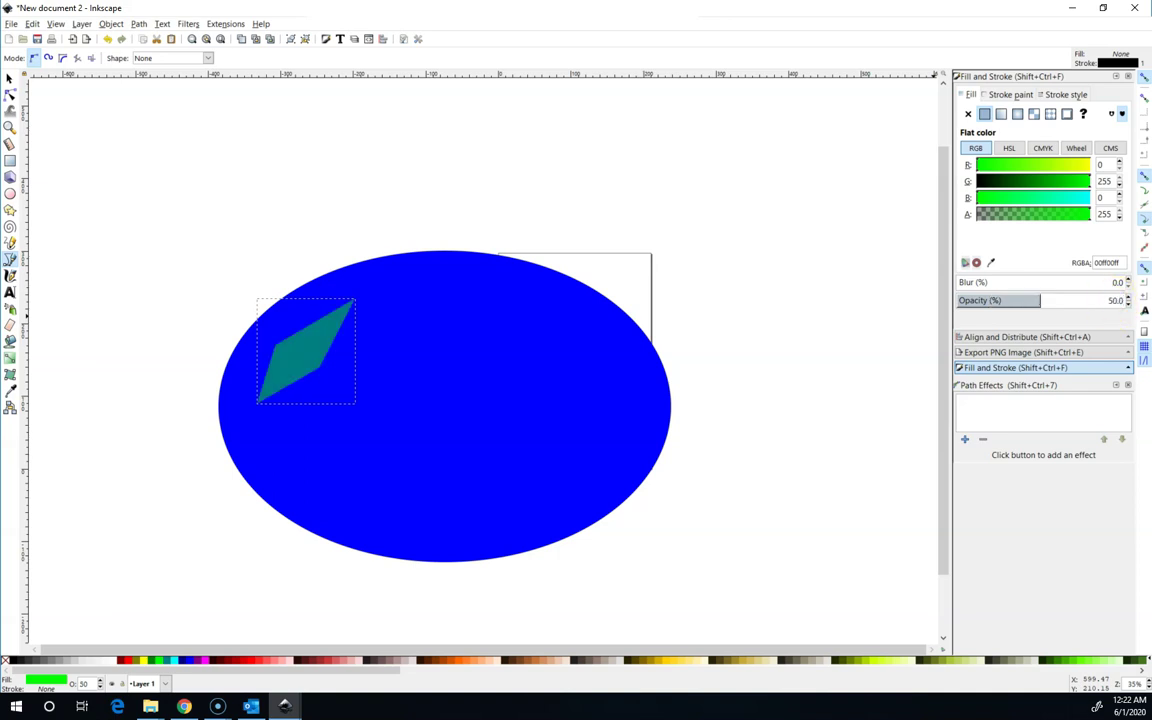
Raise the green shape's blur step by step.
click(1127, 280)
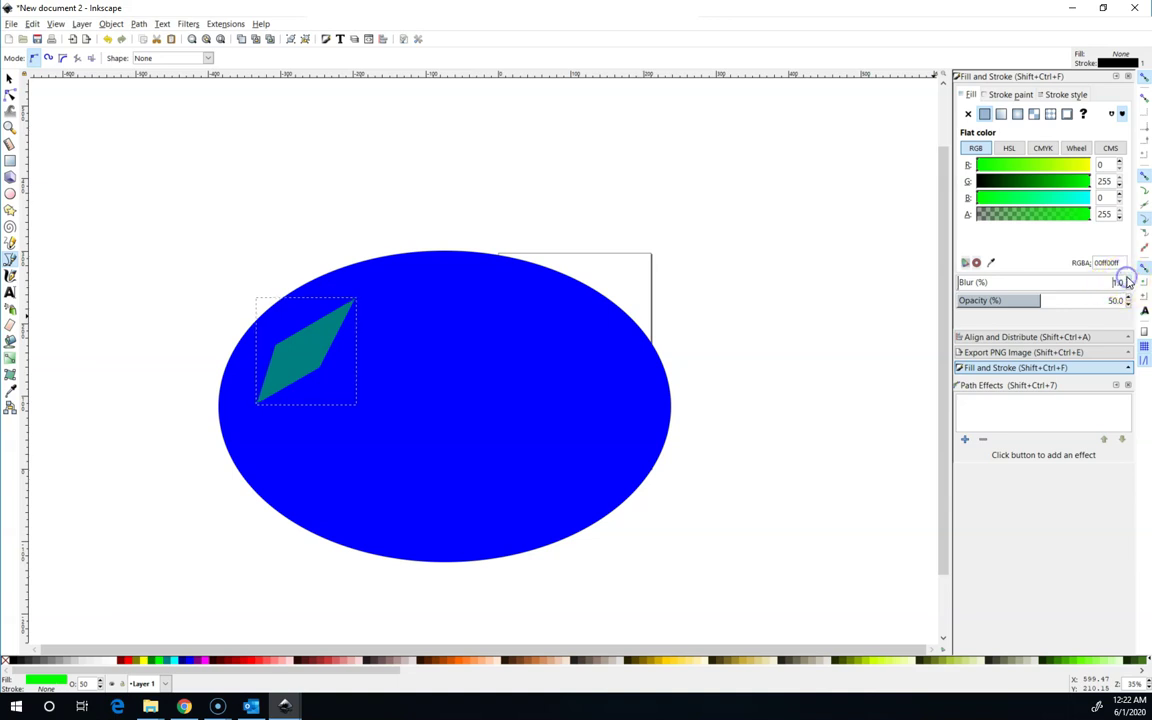
click(1127, 280)
click(1127, 280)
click(1127, 280)
click(1127, 280)
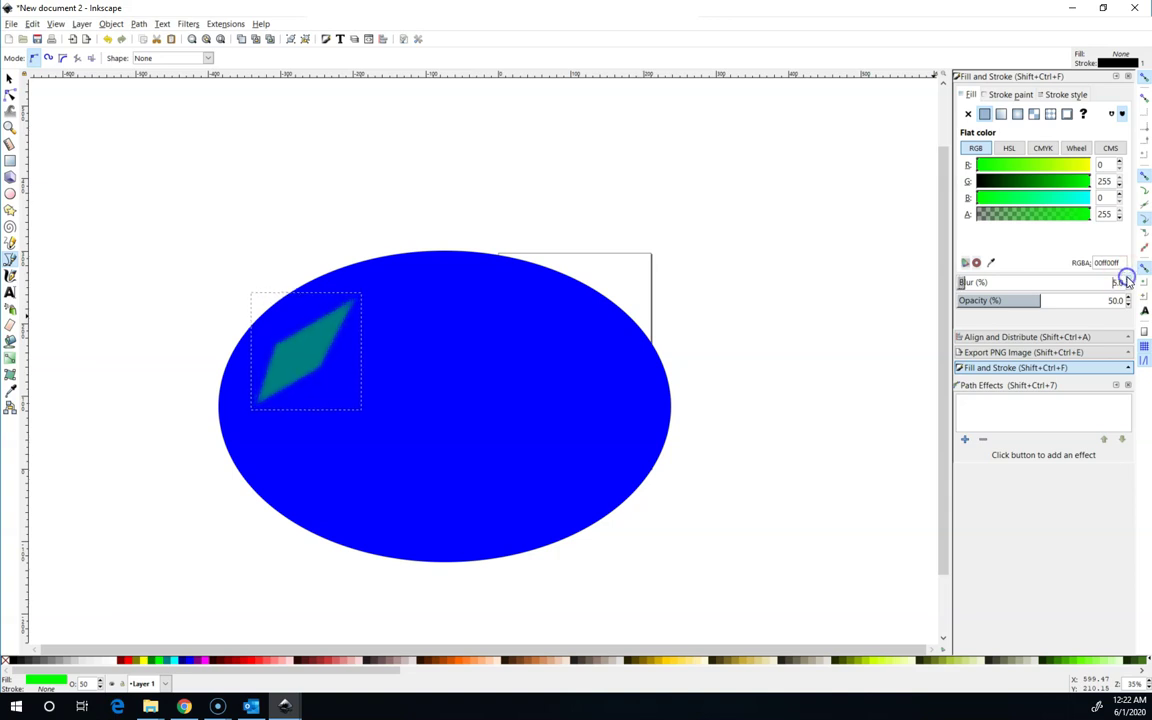
click(1127, 280)
click(1127, 280)
click(1127, 280)
click(1127, 280)
click(1127, 280)
click(1127, 280)
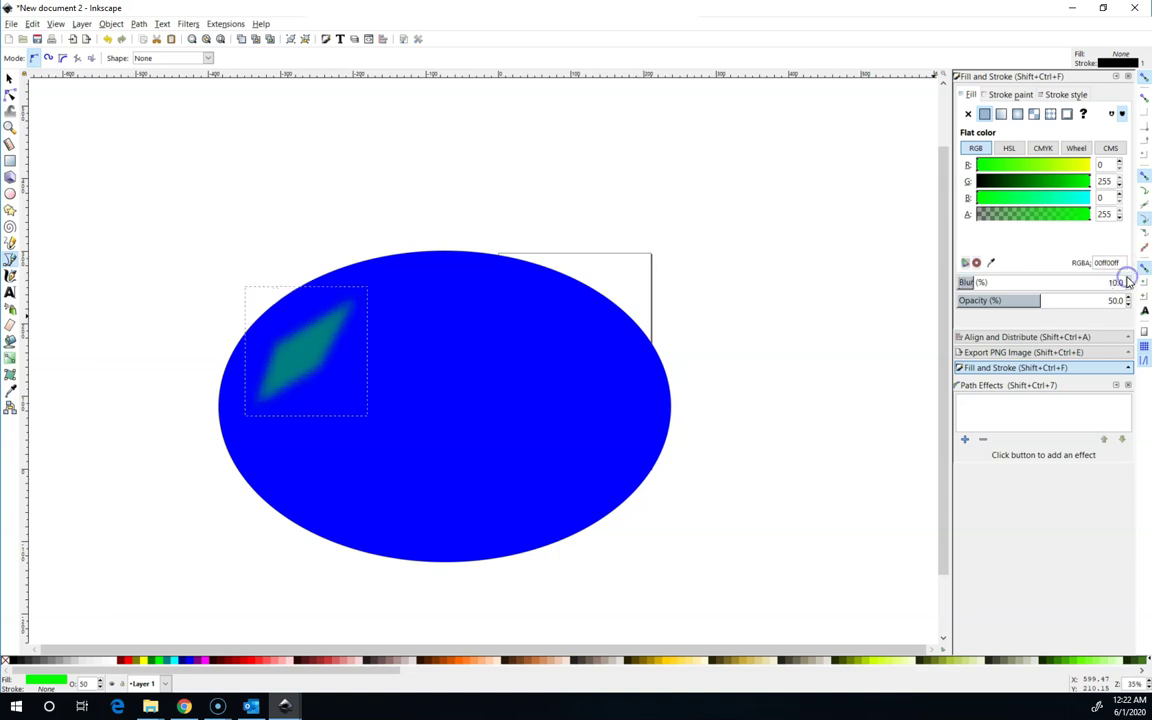
click(1127, 280)
click(1127, 280)
click(1127, 280)
click(1127, 280)
click(1127, 280)
click(1127, 280)
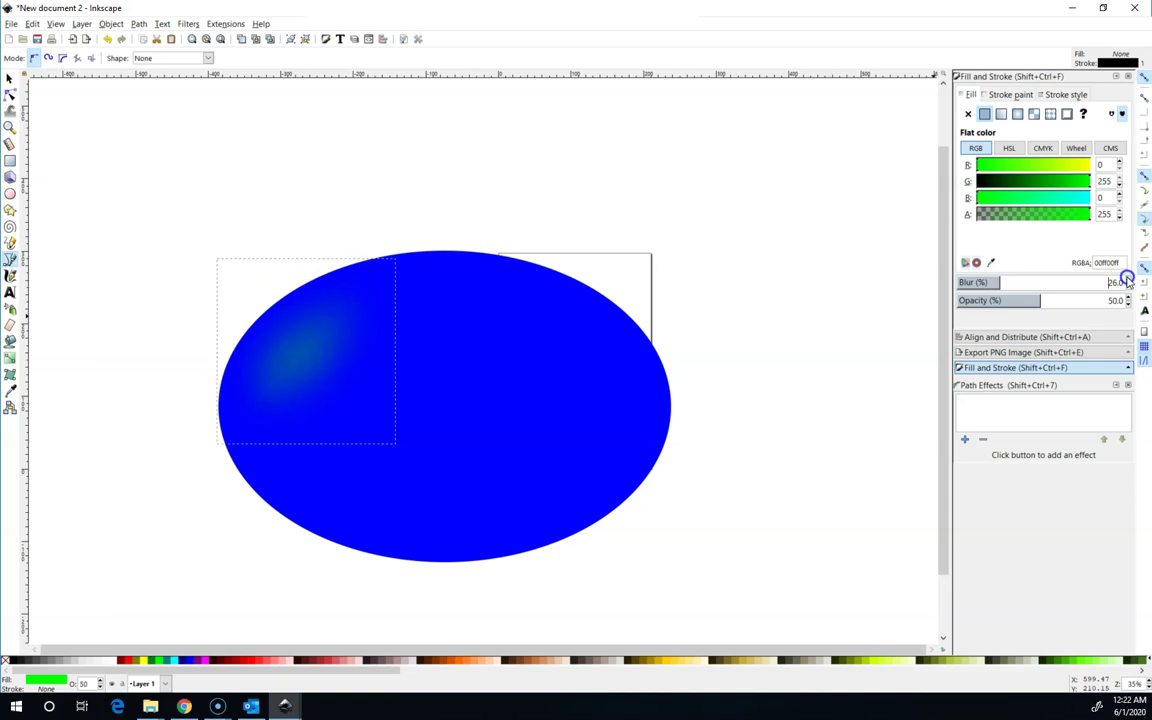
click(1127, 280)
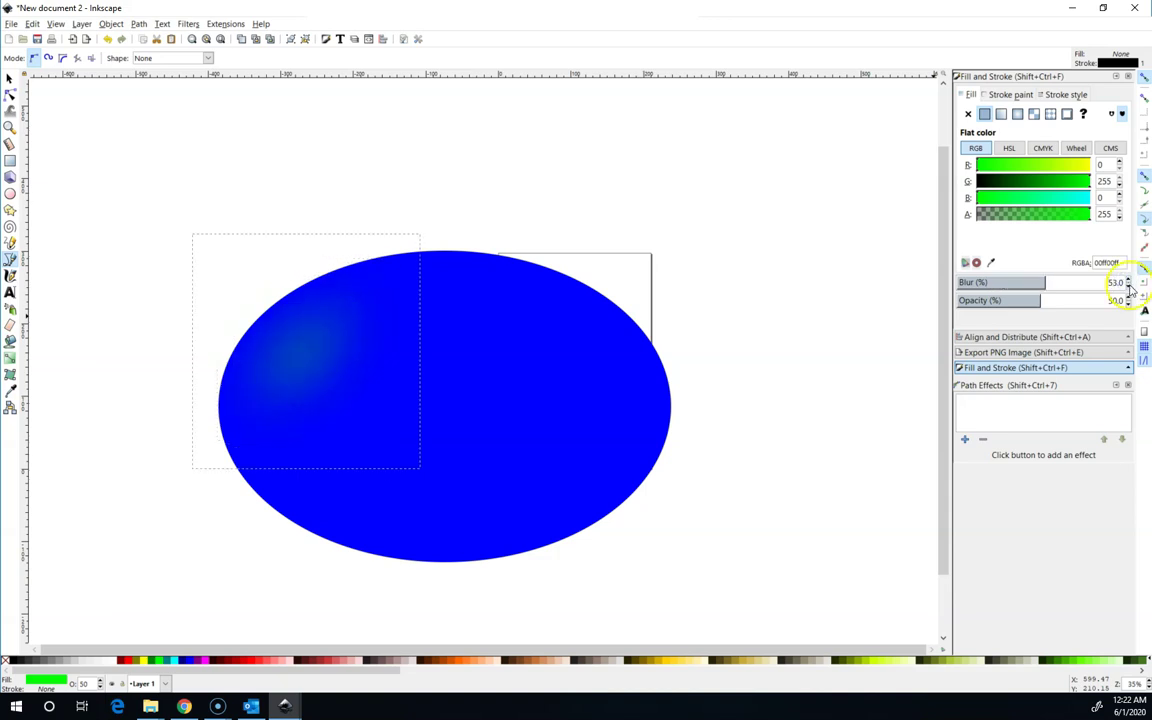
Bring the blur back down to 12 and fill the shape white.
click(1128, 286)
click(1128, 286)
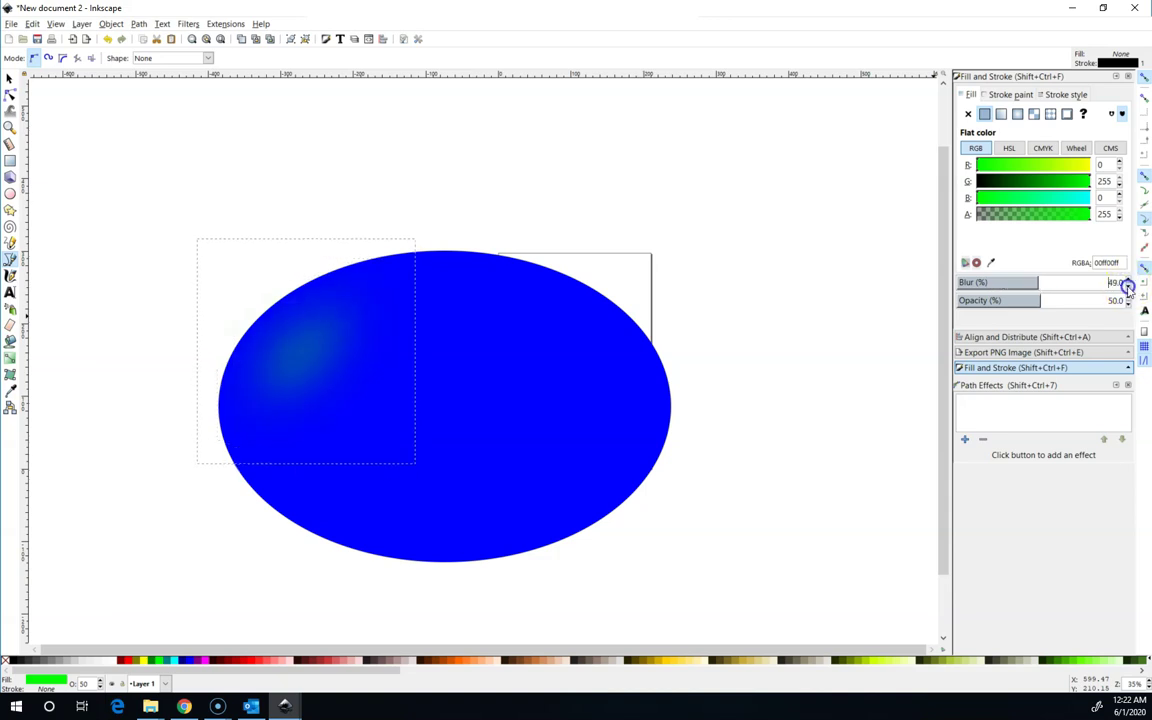
click(1128, 286)
click(1128, 286)
click(1127, 286)
click(1127, 286)
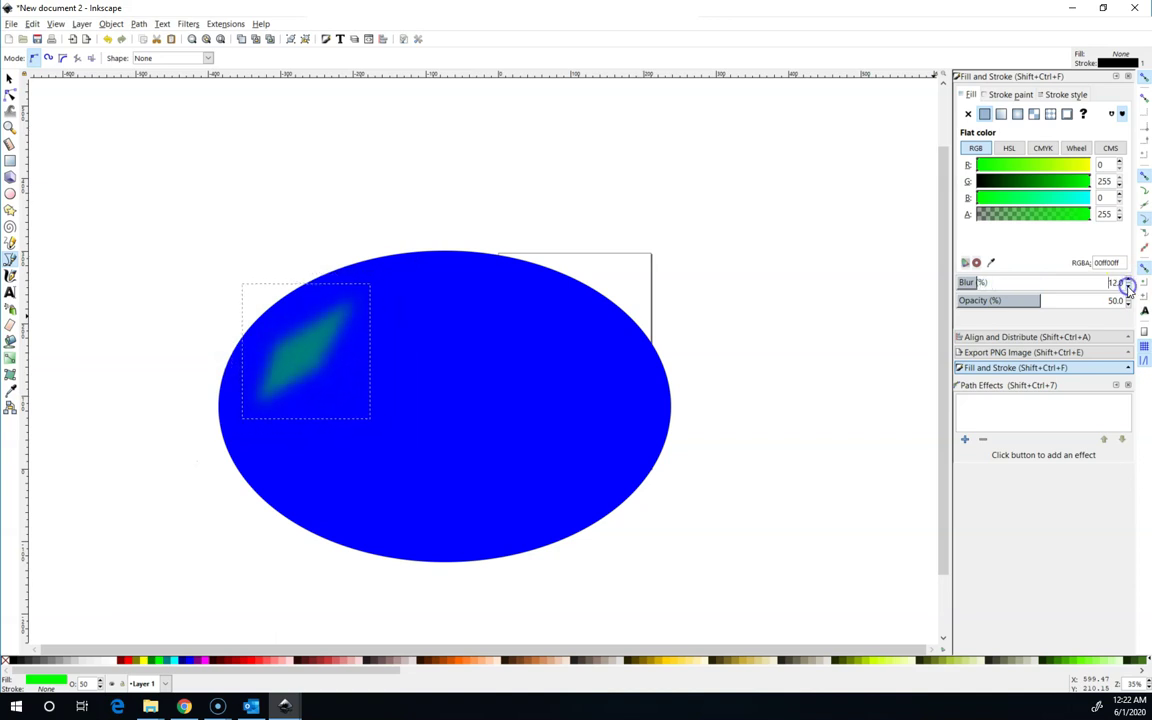
click(113, 657)
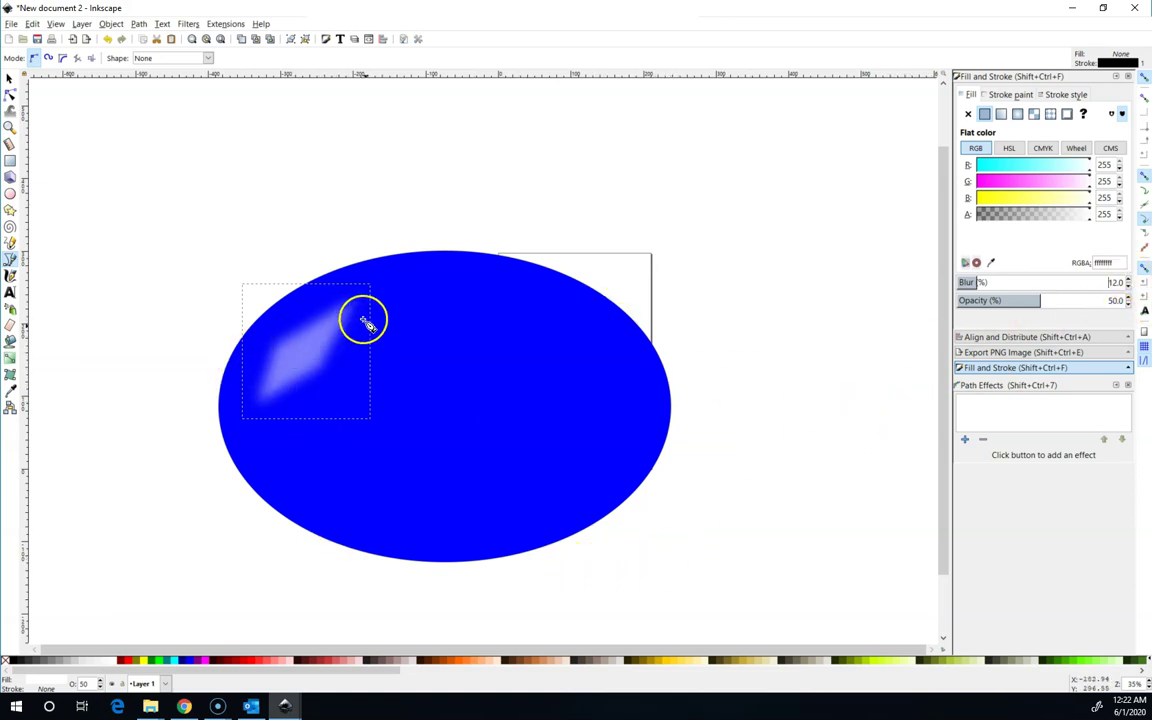
Raise the white highlight's blur to 15 and move it to the ellipse's lower right.
click(1127, 281)
click(1127, 281)
click(1127, 281)
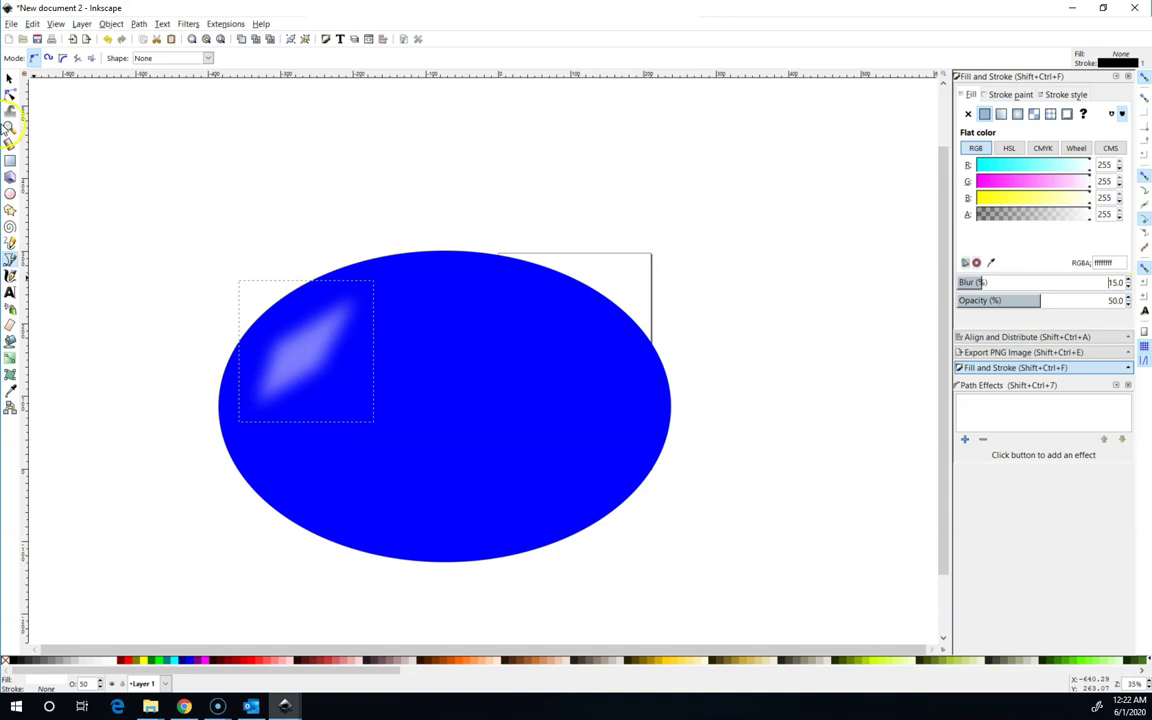
click(9, 78)
click(90, 374)
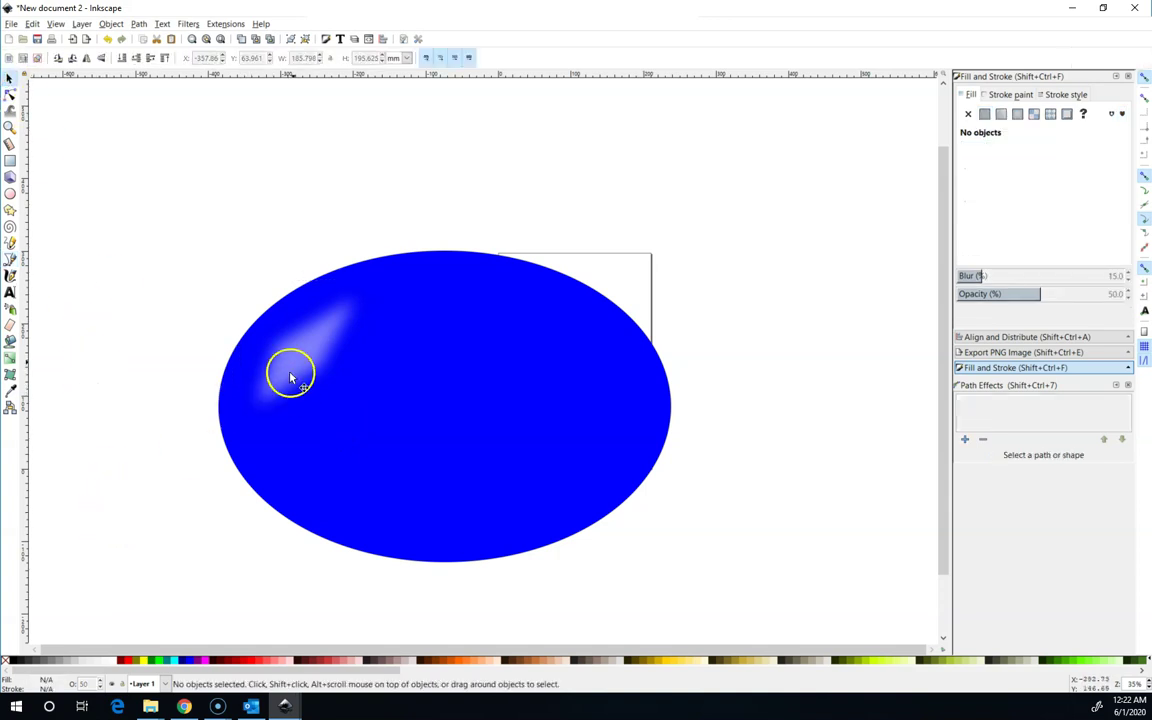
drag(291, 372, 306, 320)
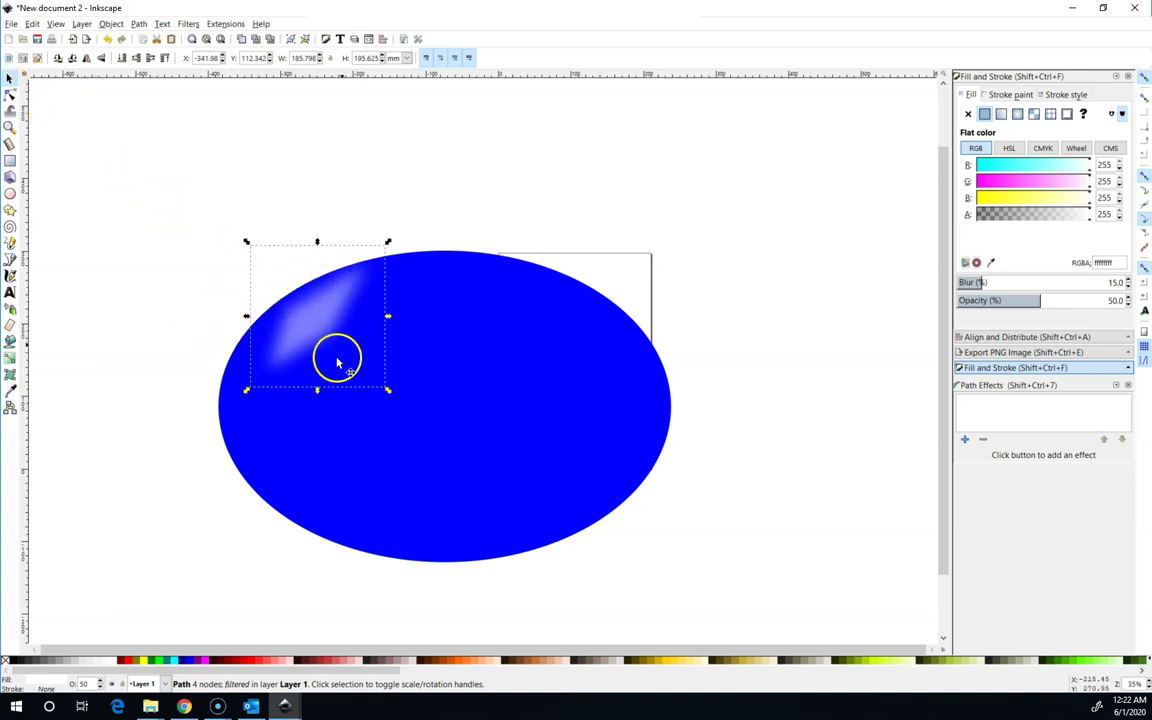
drag(298, 329, 589, 463)
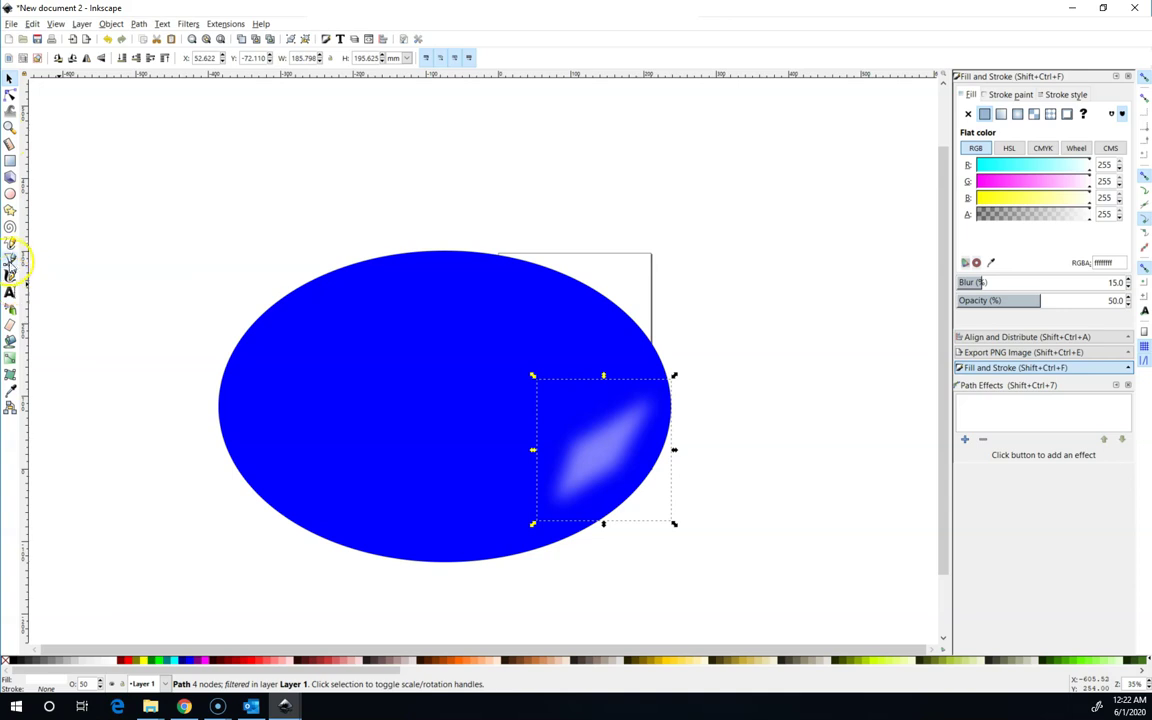
Draw a closed curved crescent along the ellipse's upper-left edge, filled white with no stroke.
click(10, 258)
drag(347, 296, 296, 346)
click(333, 313)
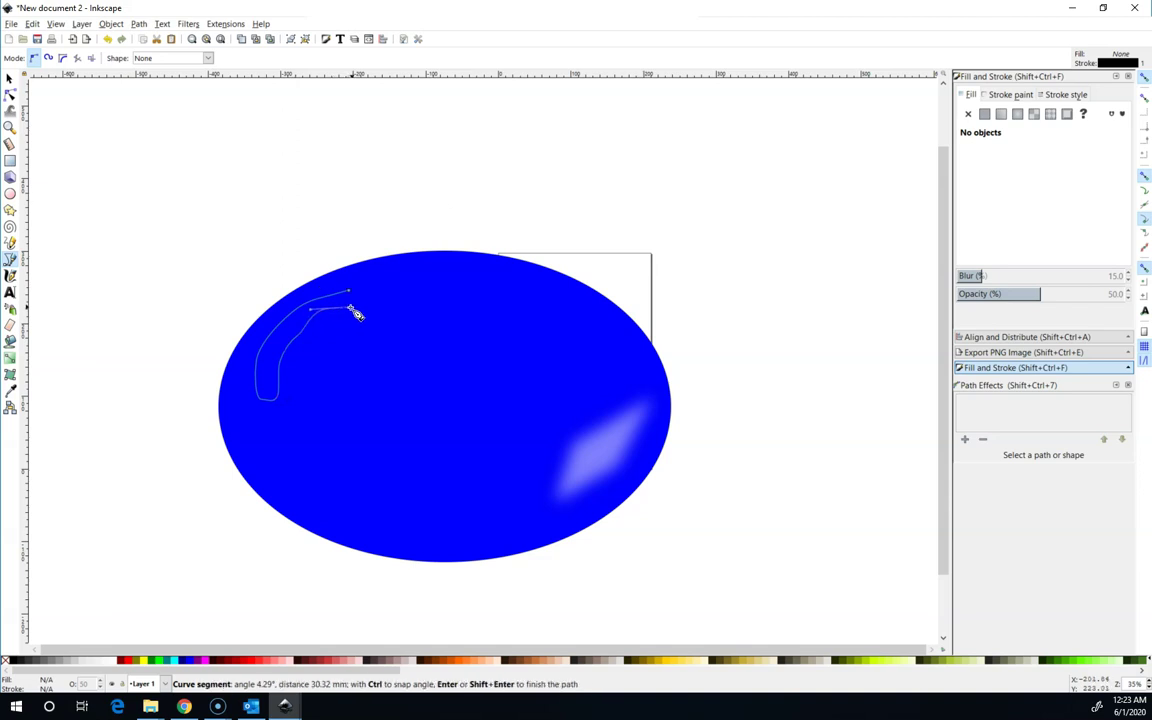
drag(355, 296, 346, 292)
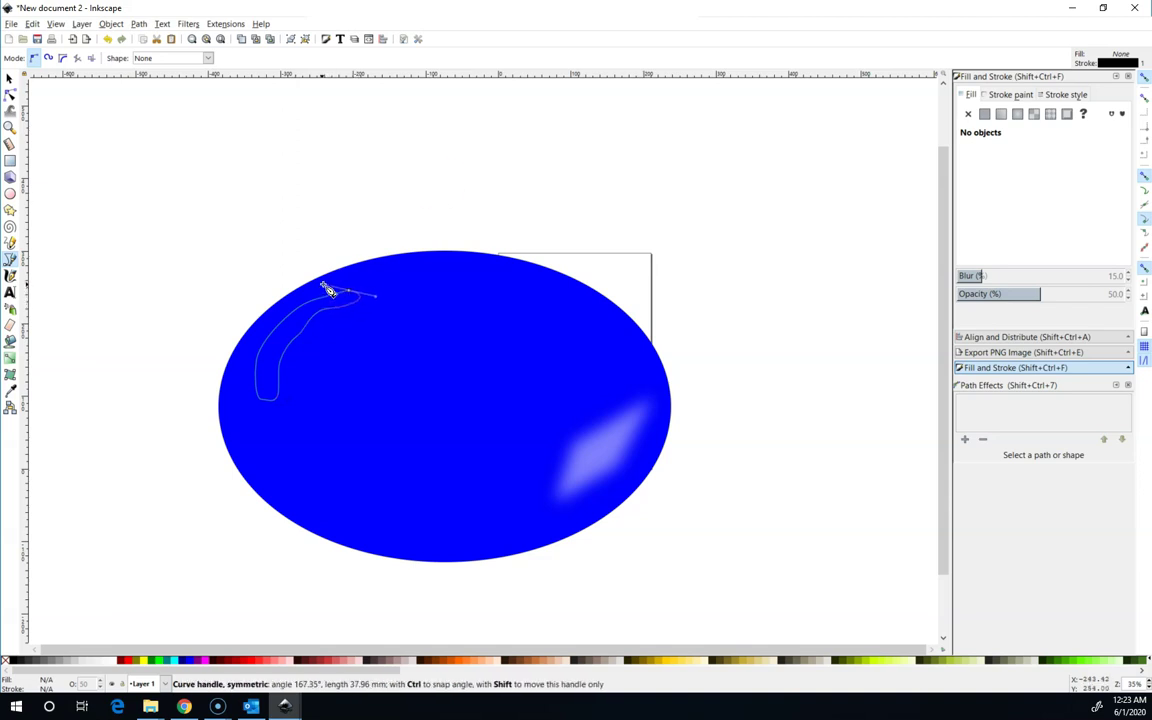
click(324, 287)
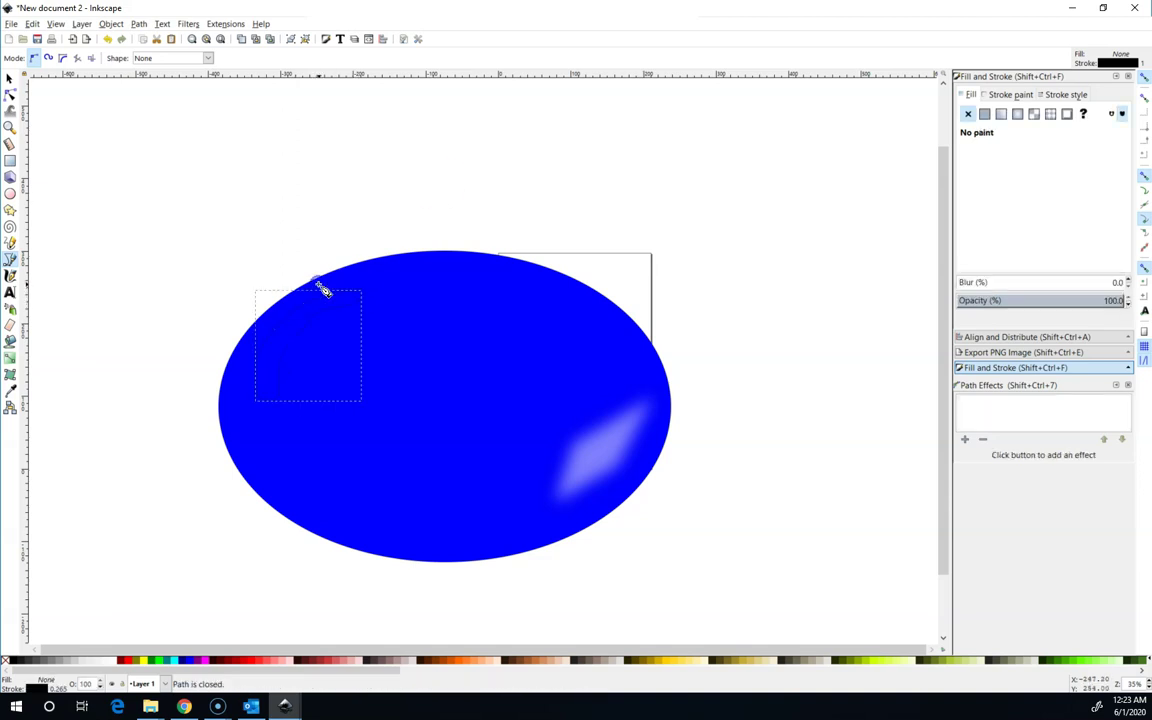
click(110, 660)
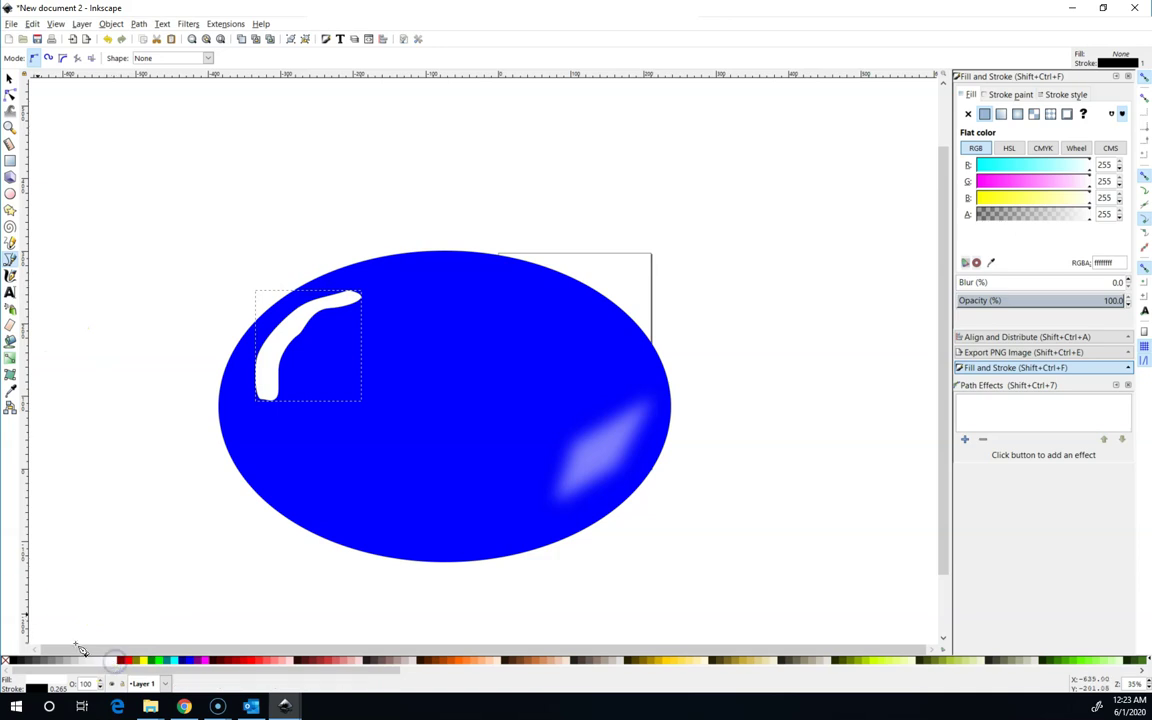
shift+click(5, 662)
Set the white crescent streak to 65.9% opacity and a 10% blur.
click(1065, 301)
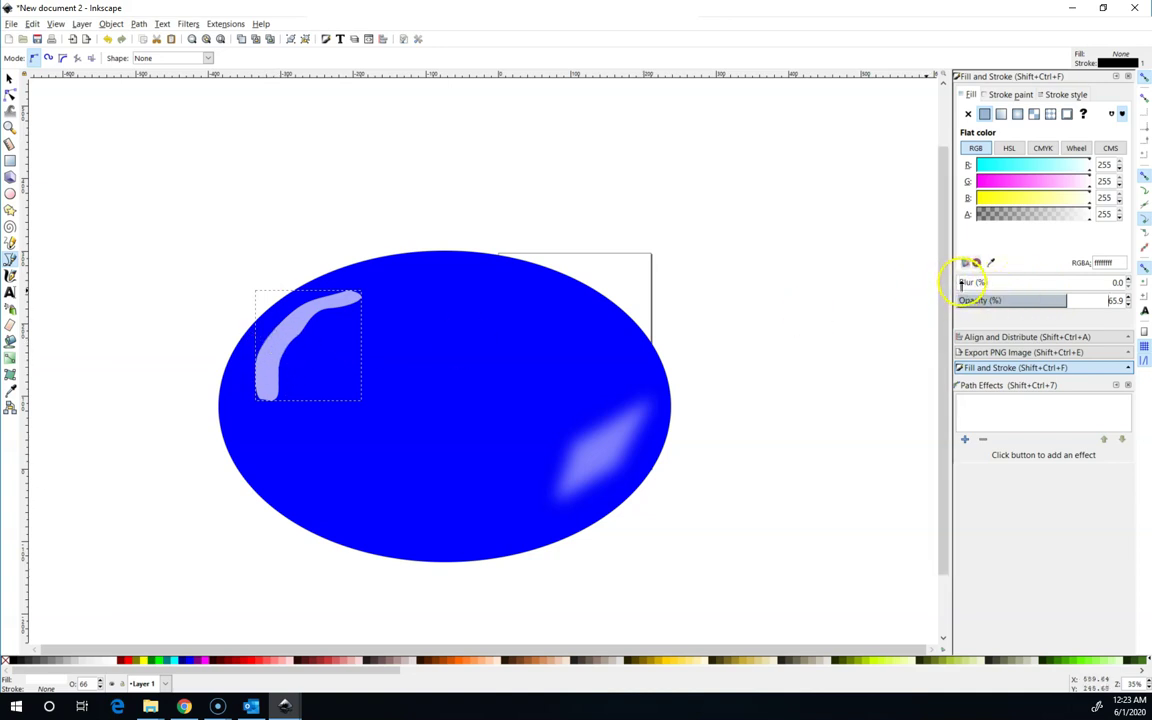
click(1127, 279)
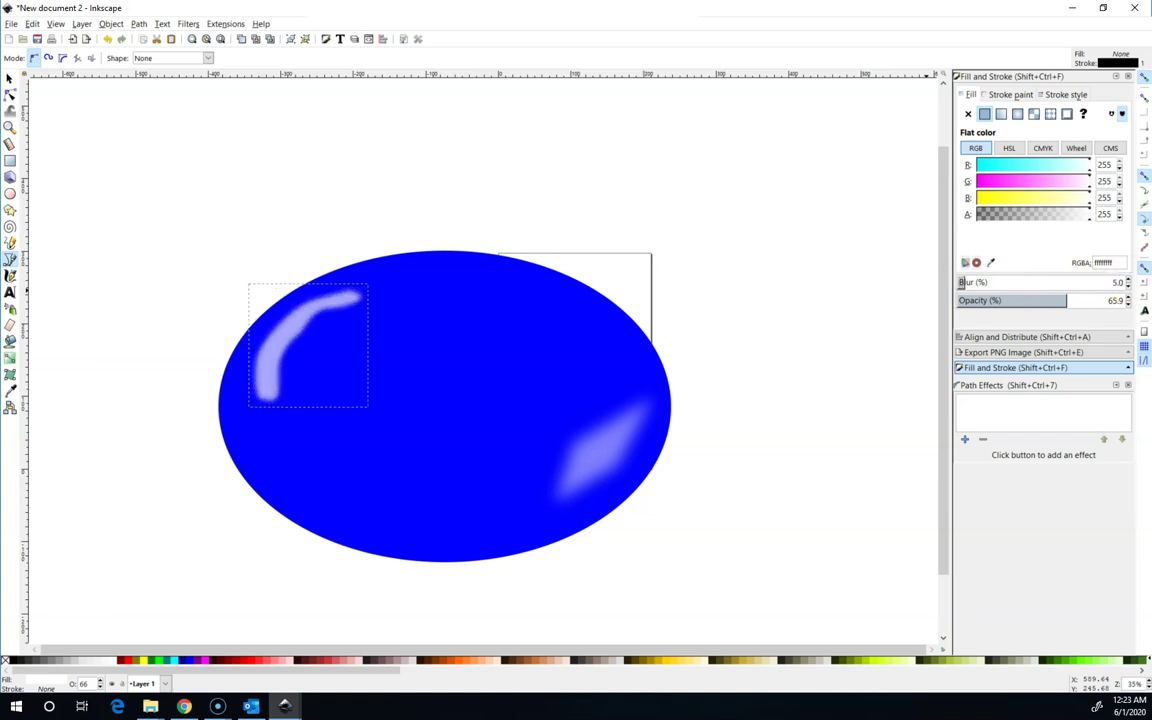
click(1127, 279)
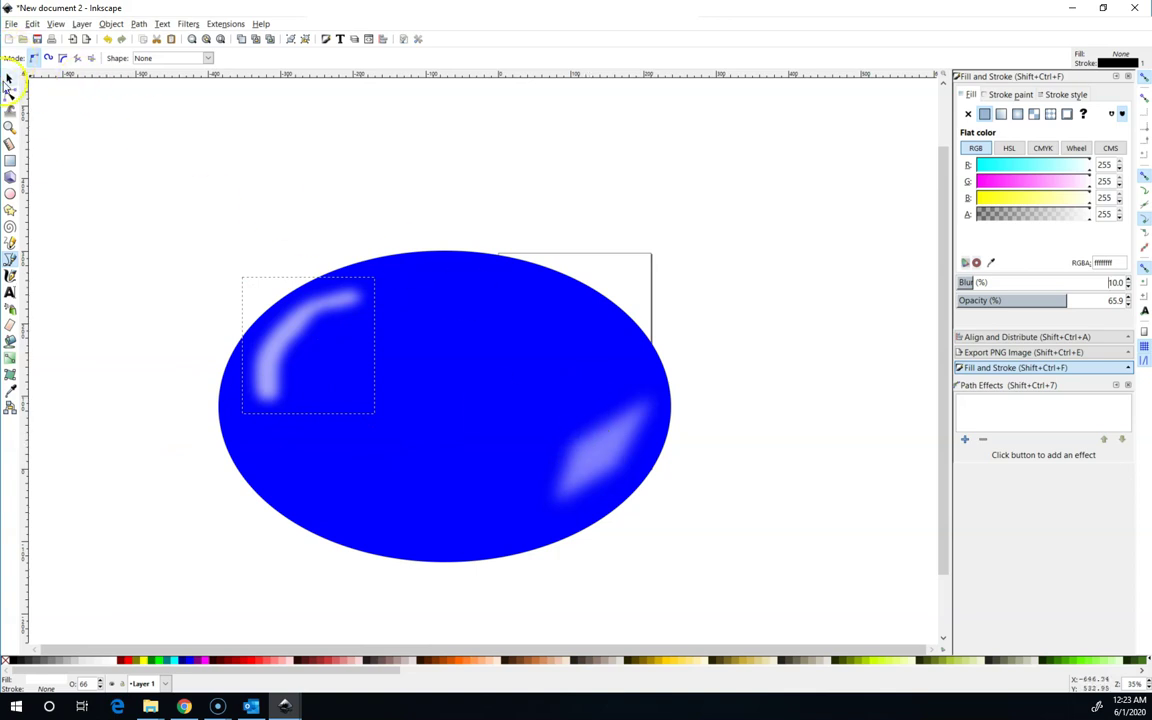
Recolour the lower-right blurred highlight black, narrow it, and shift it against the ellipse's lower-right edge.
click(8, 77)
click(599, 451)
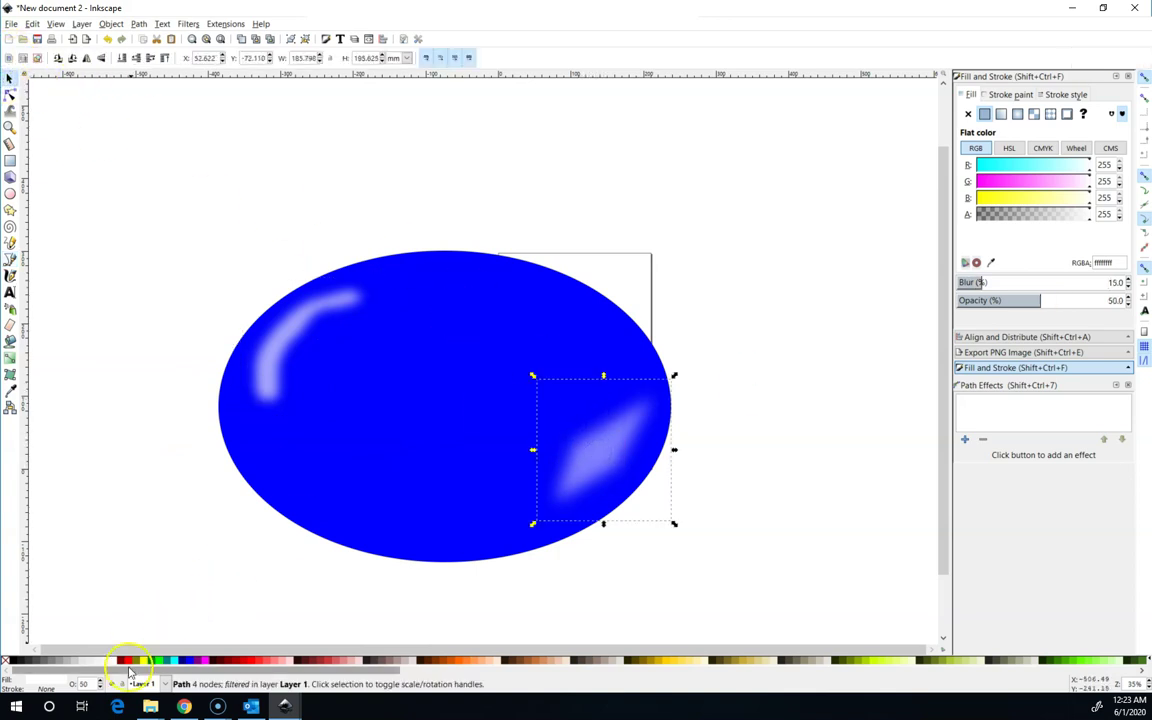
click(14, 662)
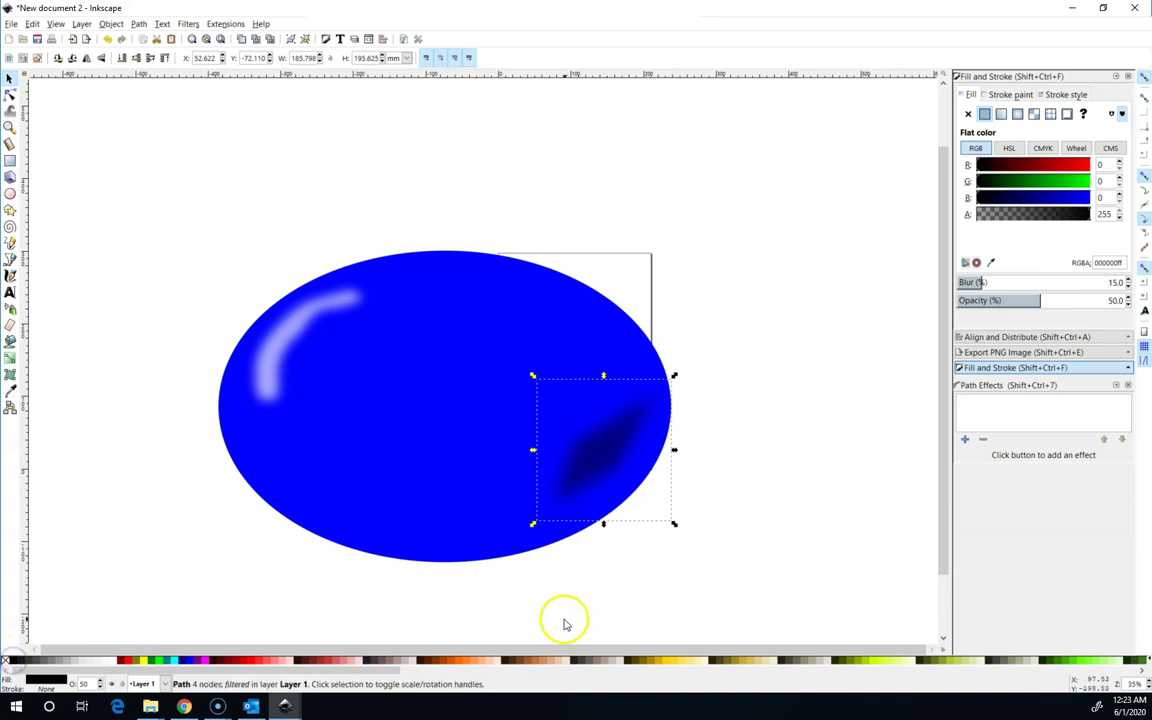
drag(600, 443, 600, 481)
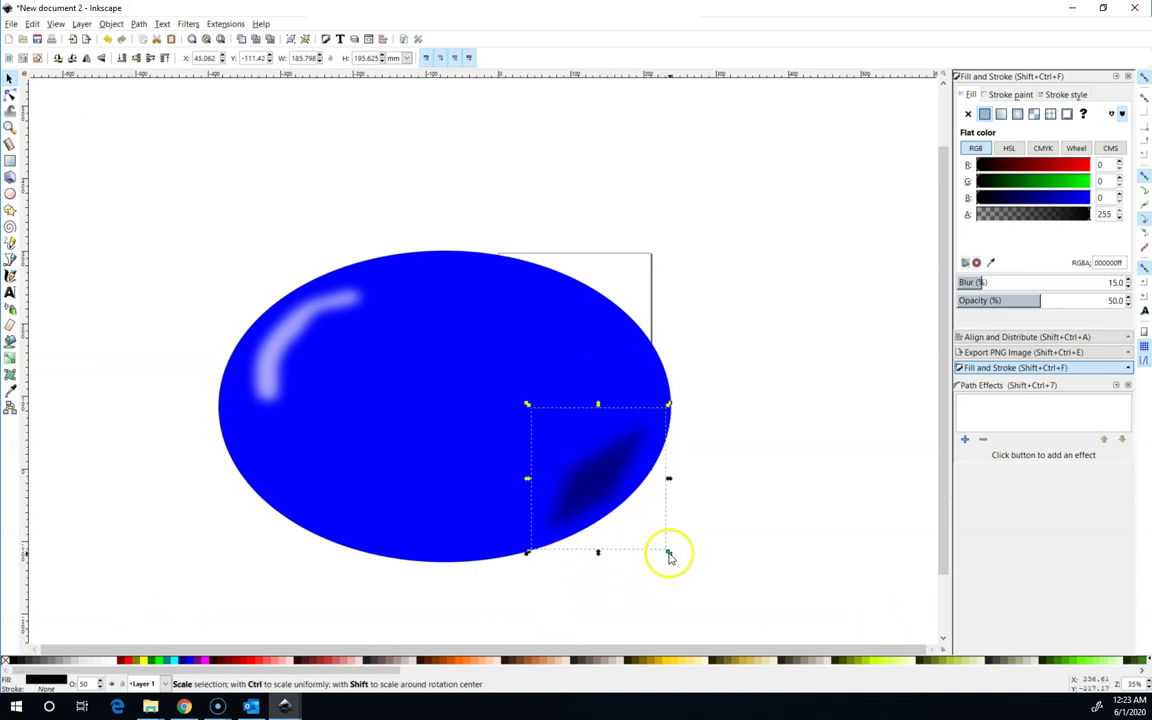
drag(669, 553, 634, 547)
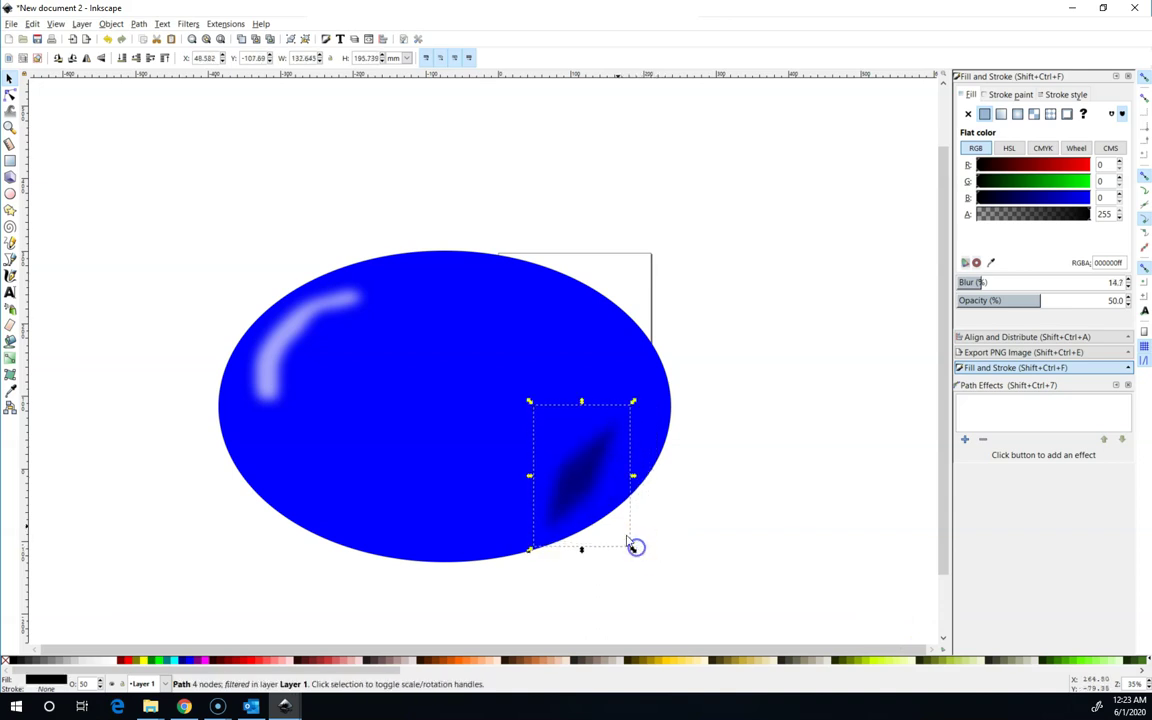
drag(578, 483, 609, 466)
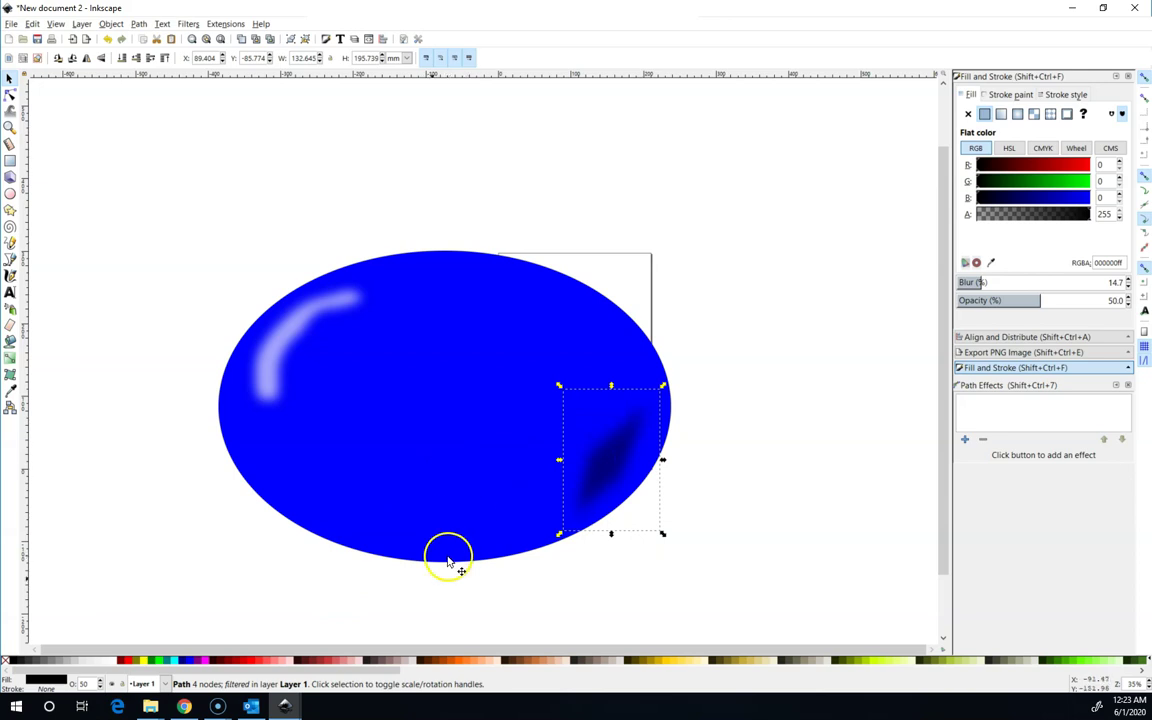
Switch from the Holes_shadows drawing to the CandleExample.svg window showing the lit orange candle.
mouse_move(285, 706)
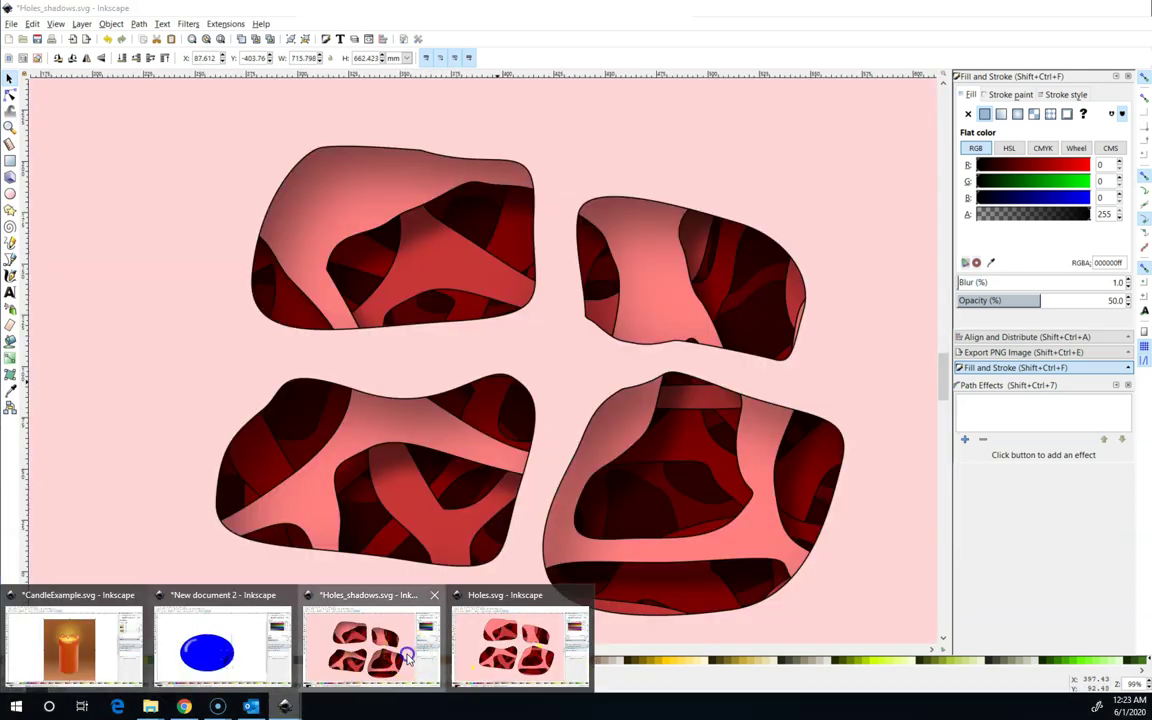
click(407, 657)
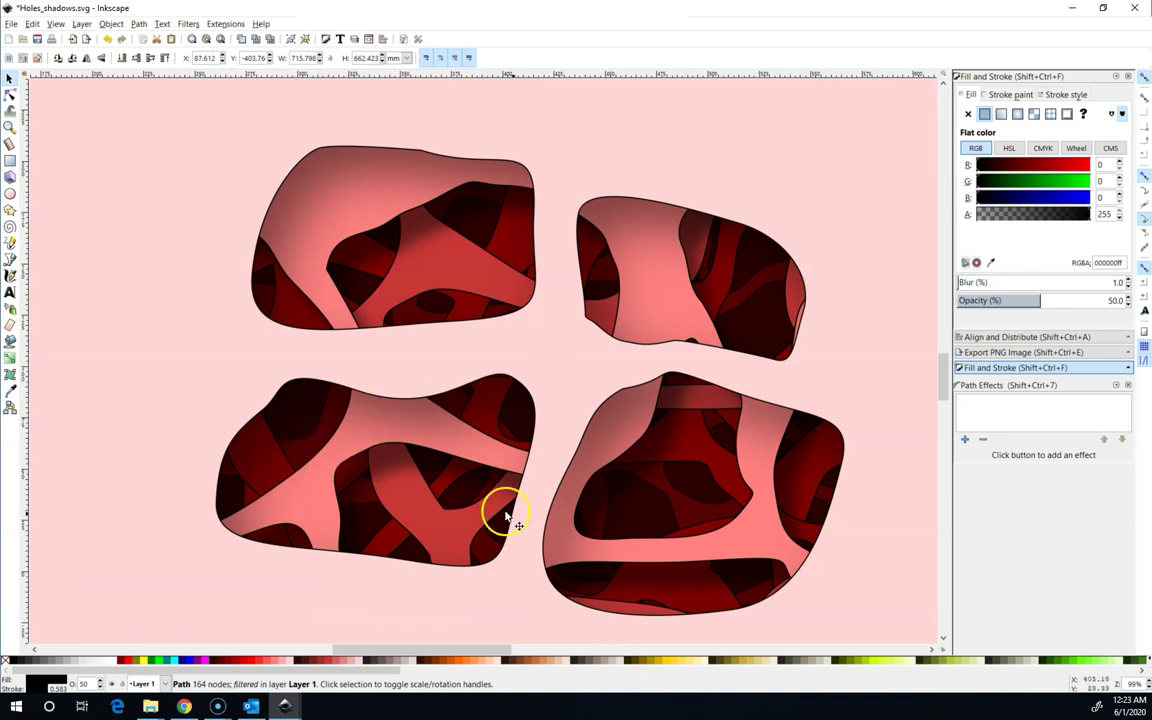
mouse_move(285, 705)
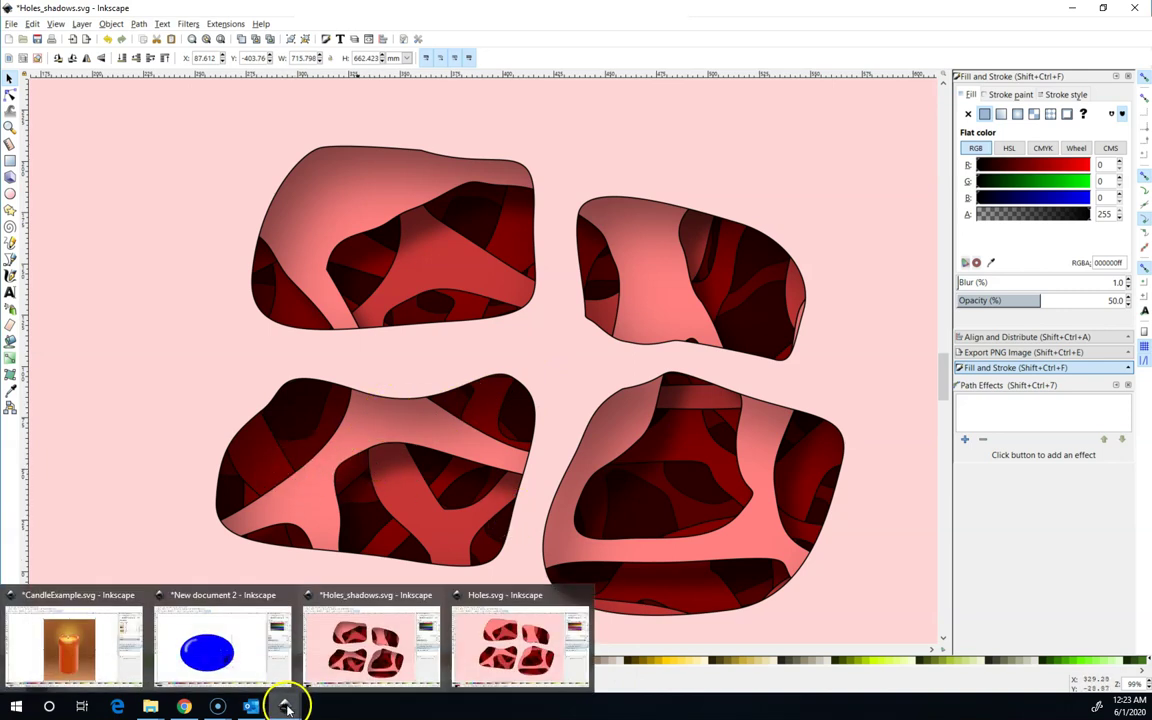
click(72, 640)
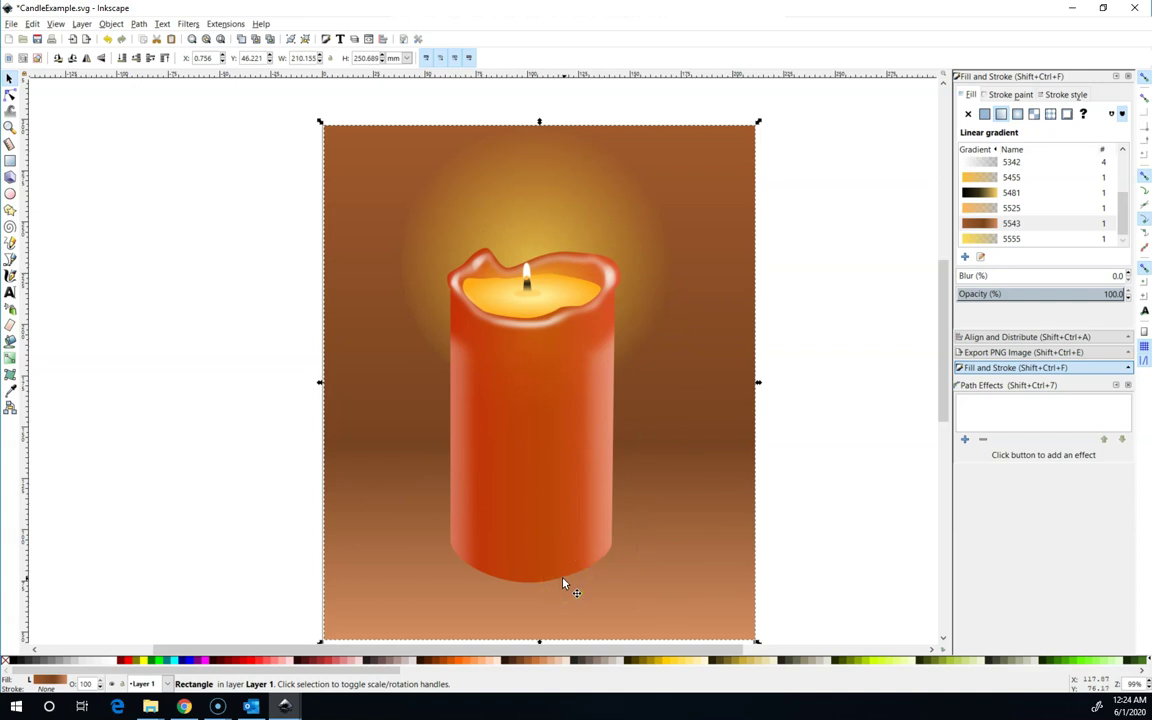
click(414, 568)
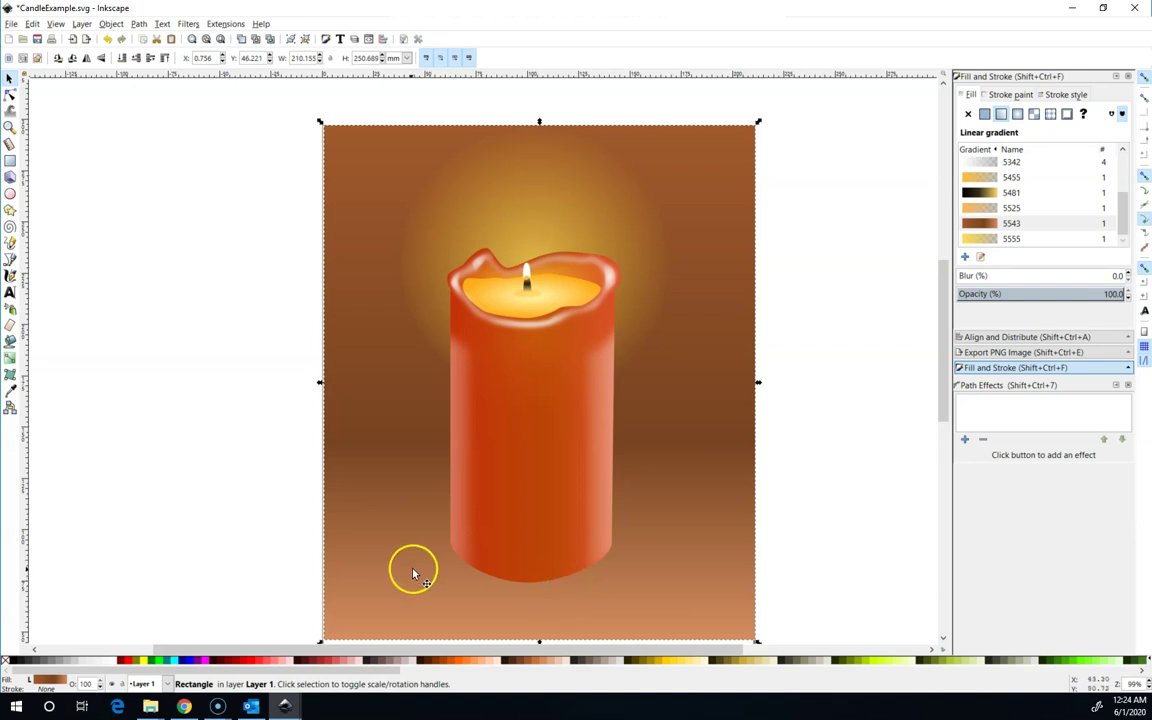